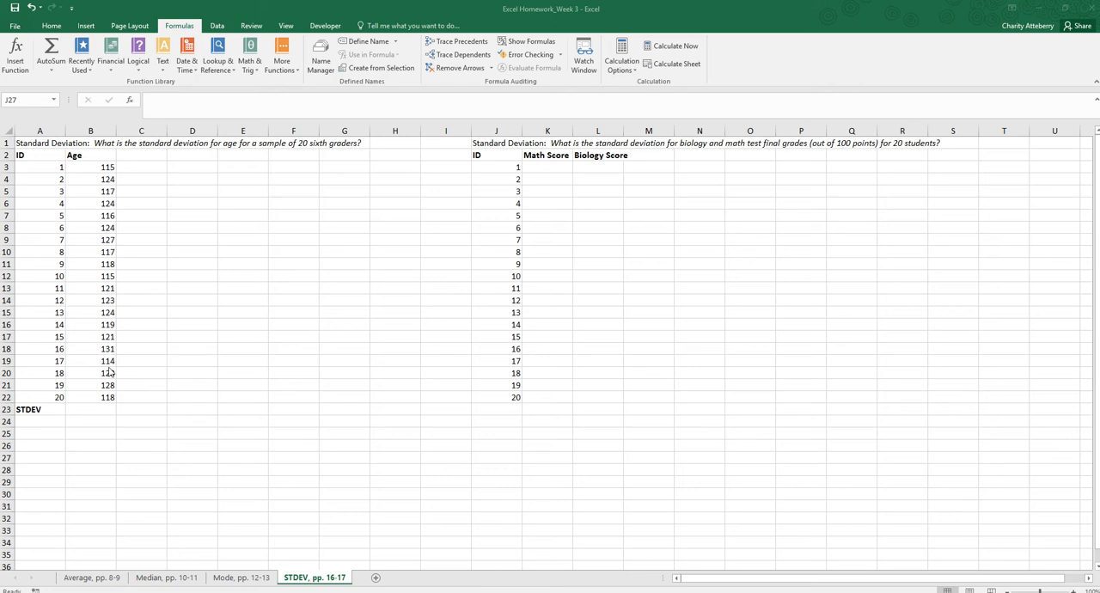
Calculate the standard deviation of the ages in B3:B22 with the STDEV function in cell B23.
{"action": "left_click", "coordinate": [94, 412]}
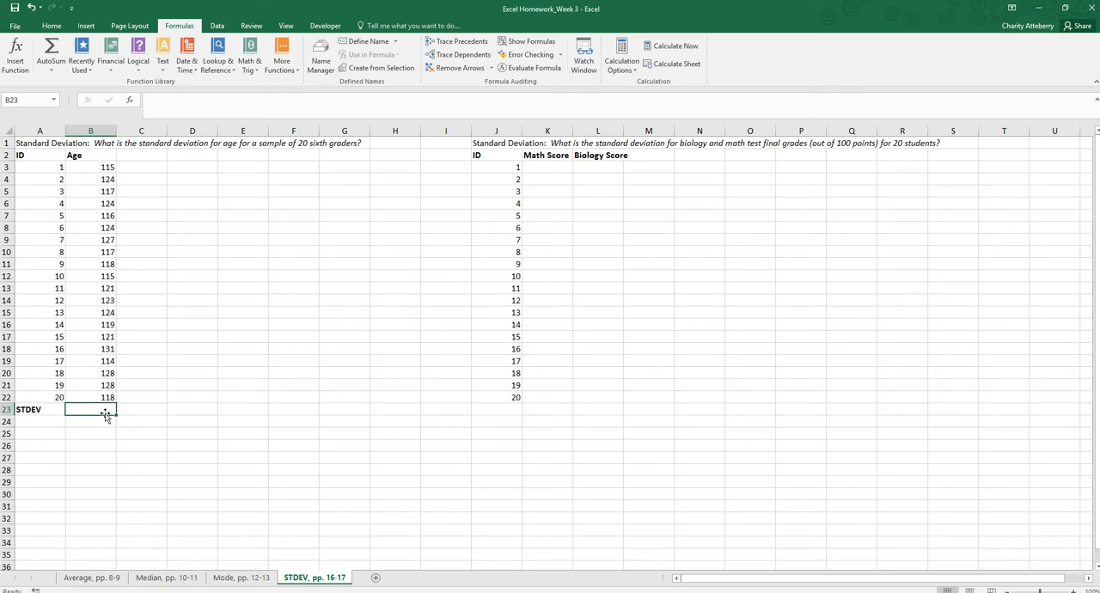
{"action": "left_click", "coordinate": [17, 47]}
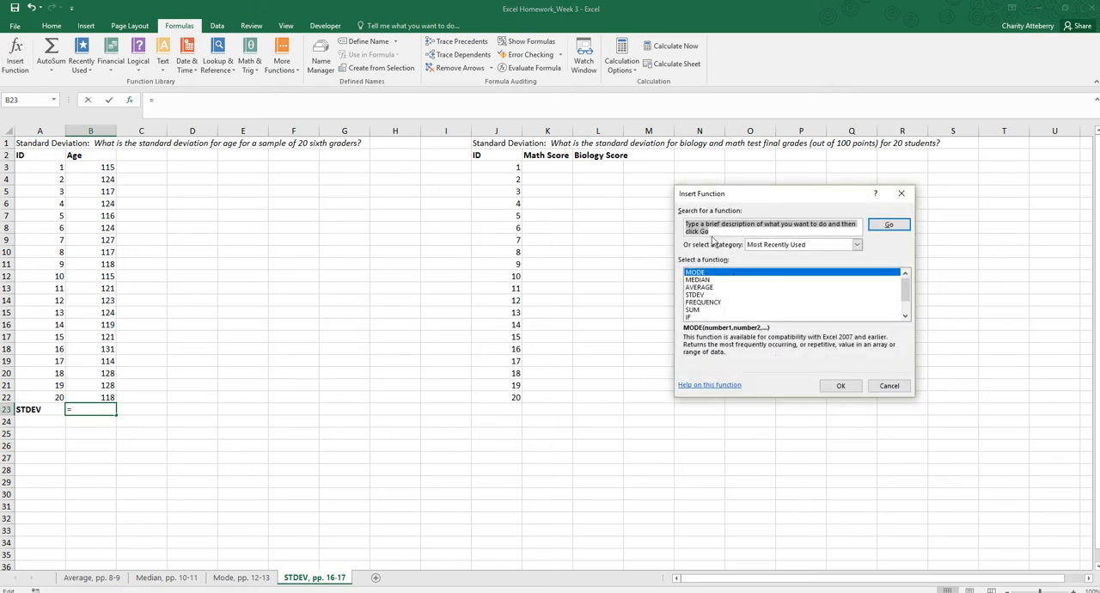
{"action": "type", "text": "stdev"}
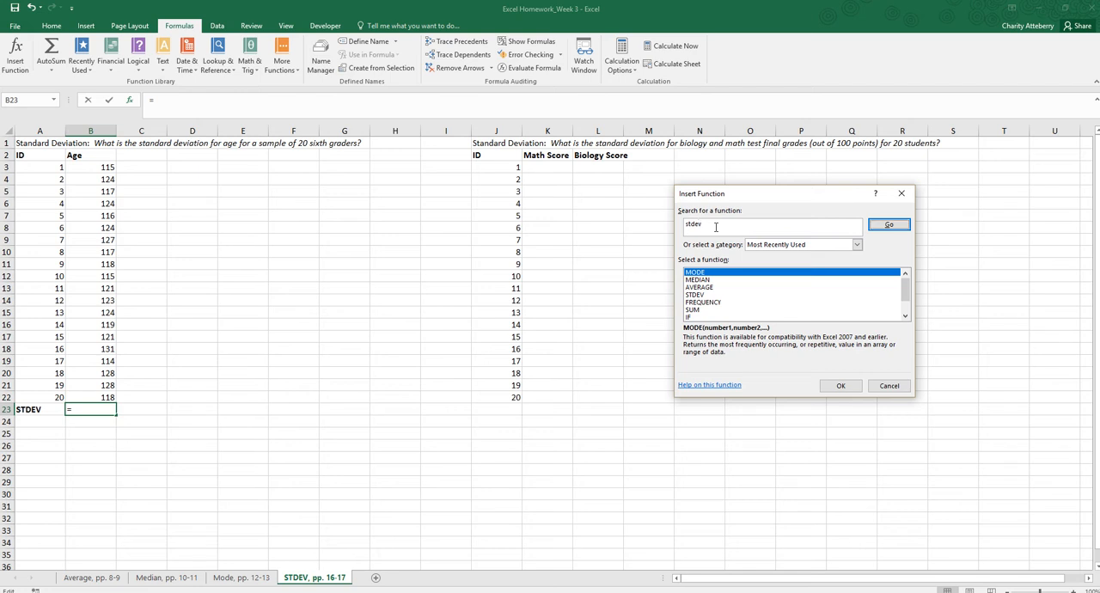
{"action": "key", "text": "Return"}
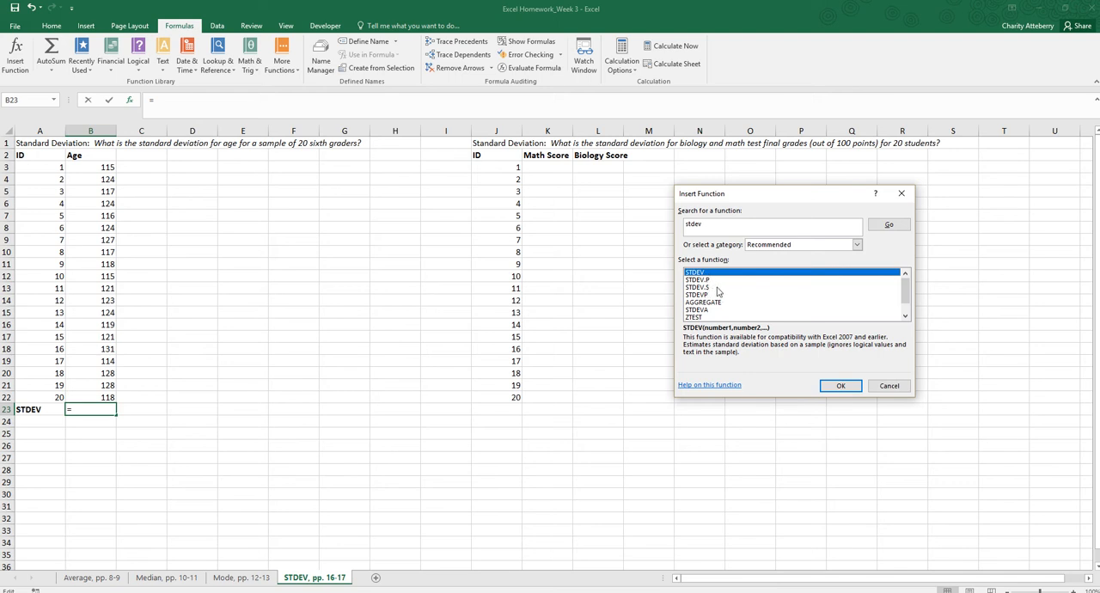
{"action": "left_click", "coordinate": [839, 386]}
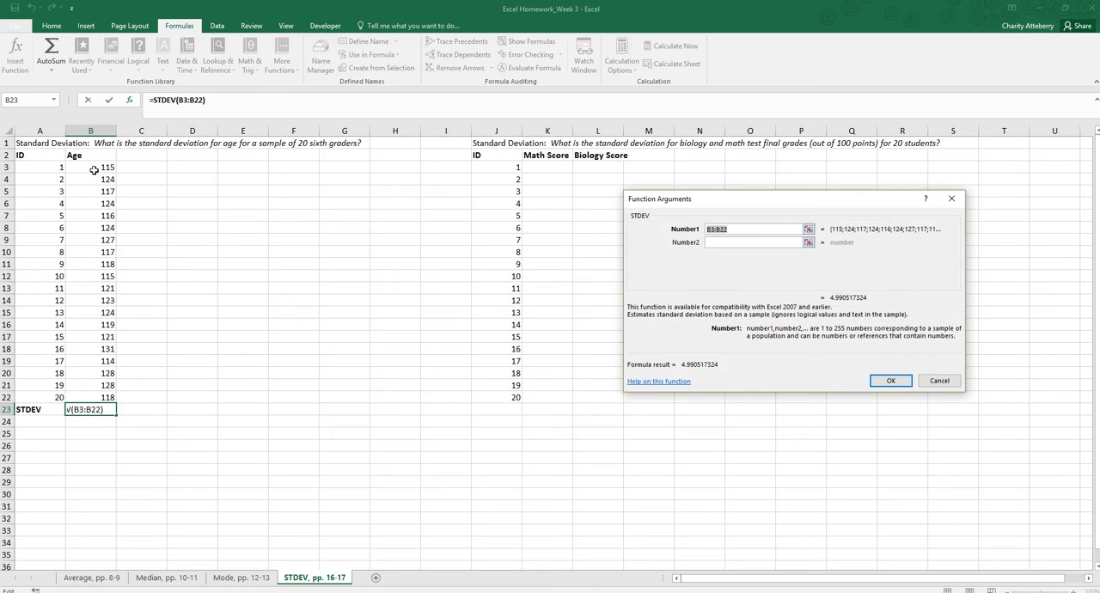
{"action": "left_click_drag", "start_coordinate": [94, 169], "coordinate": [104, 397]}
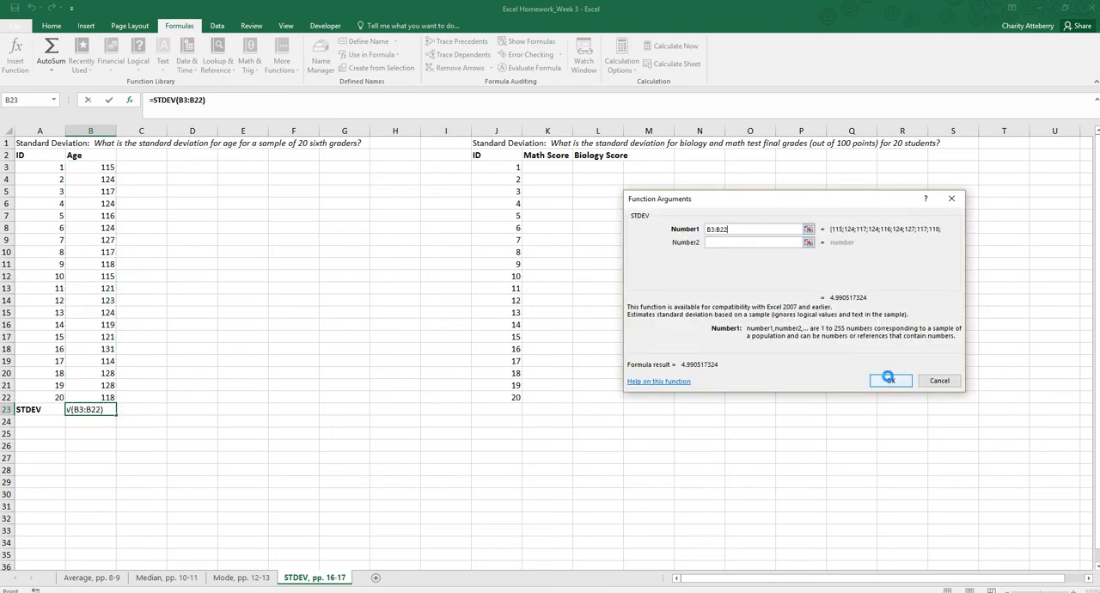
{"action": "left_click", "coordinate": [890, 379]}
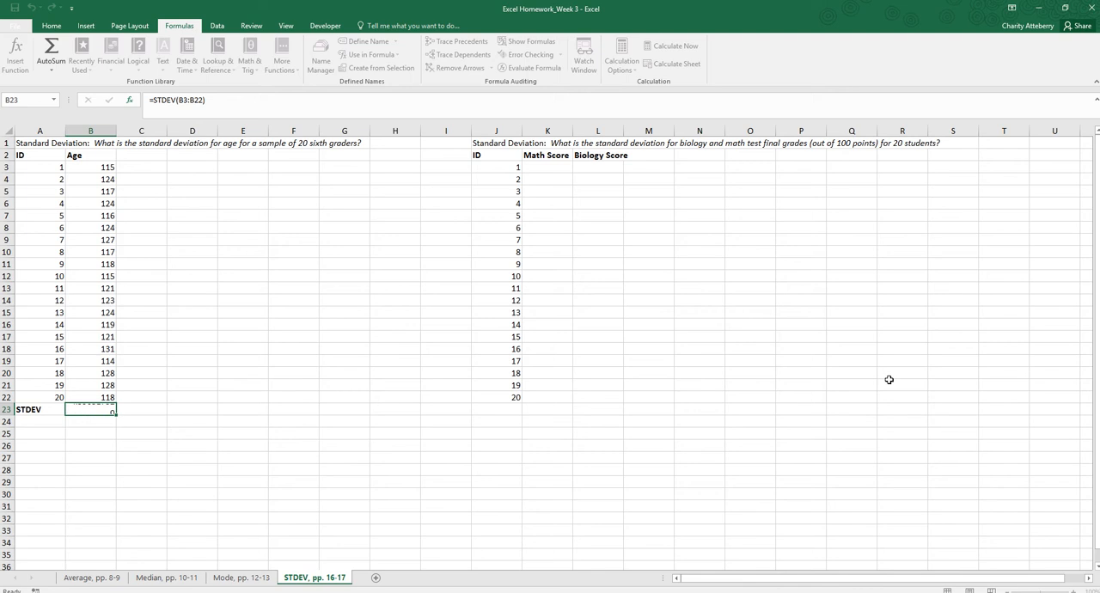
{"action": "left_click", "coordinate": [89, 419]}
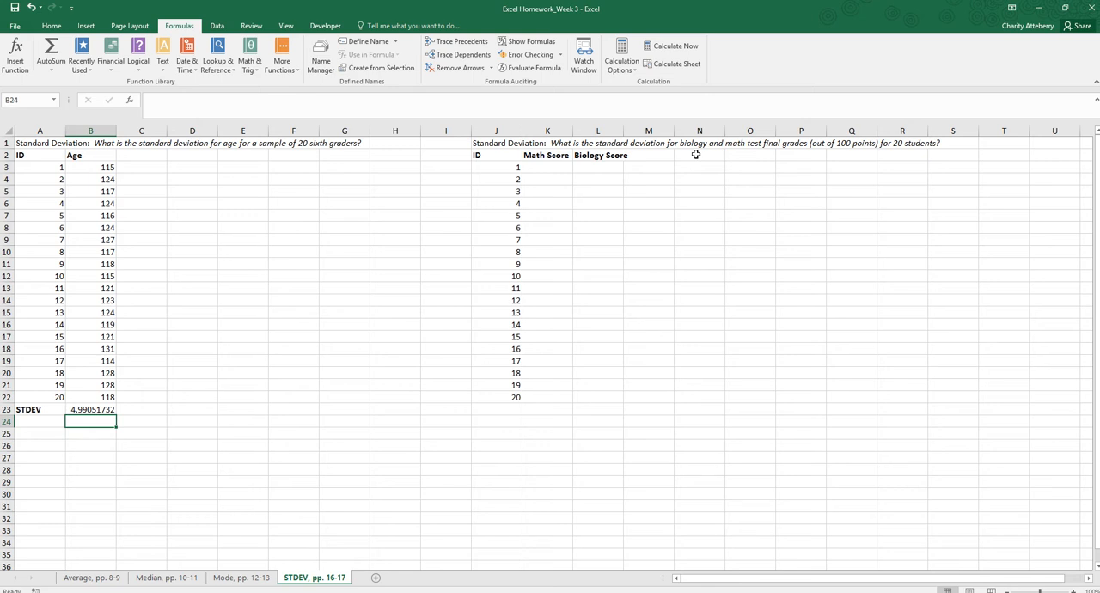
Clear the ID numbers from cells J3:J22 in the test-score table.
{"action": "left_click_drag", "start_coordinate": [506, 167], "coordinate": [506, 399]}
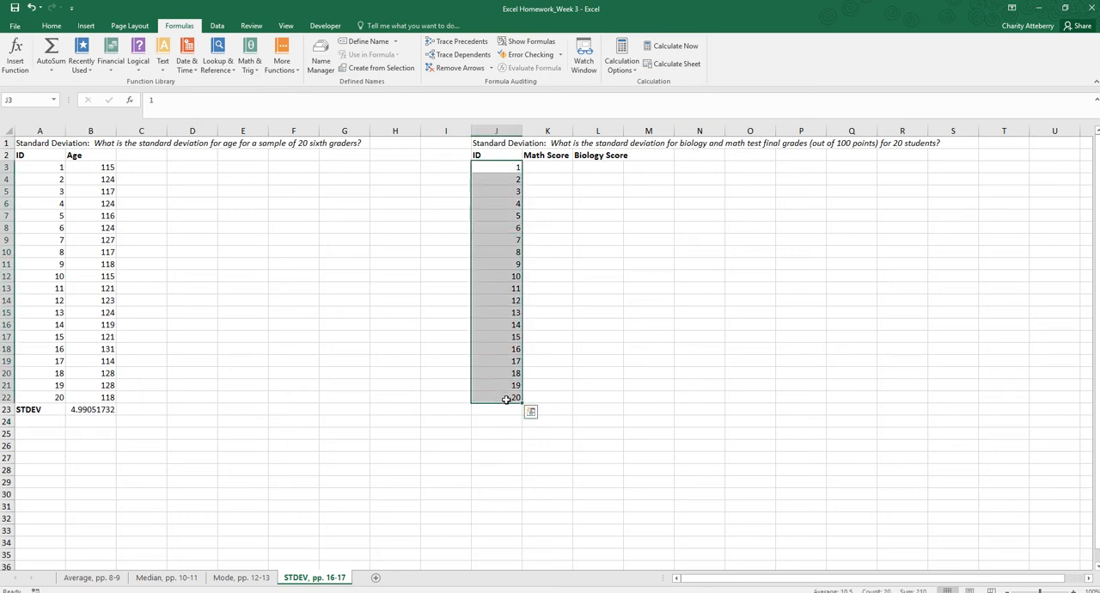
{"action": "key", "text": "Delete"}
{"action": "left_click", "coordinate": [515, 482]}
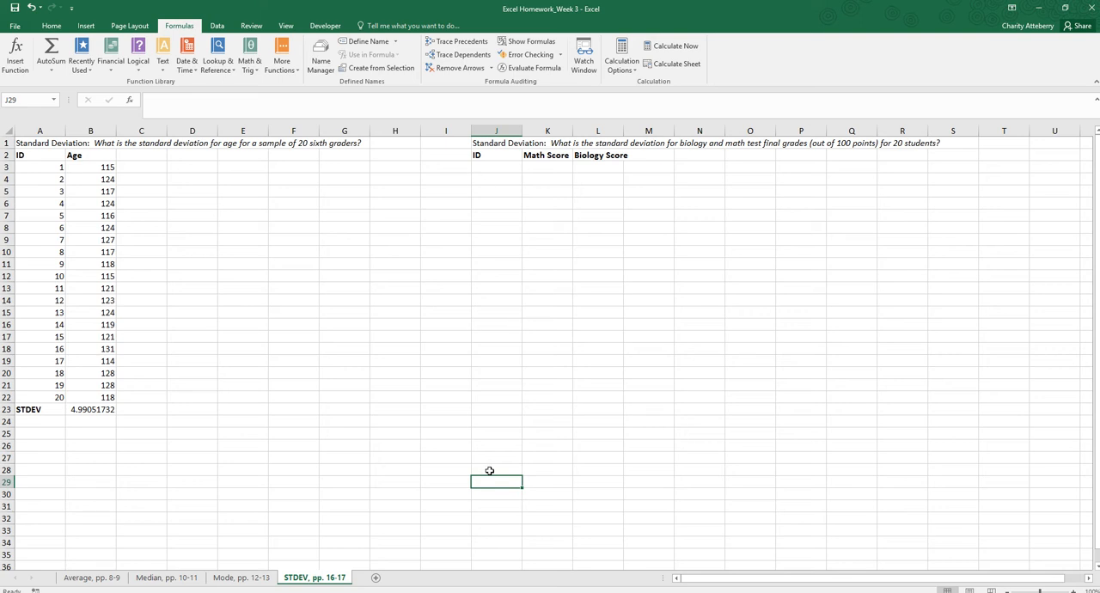
Enter 1 as the first ID in cell J3.
{"action": "left_click", "coordinate": [503, 164]}
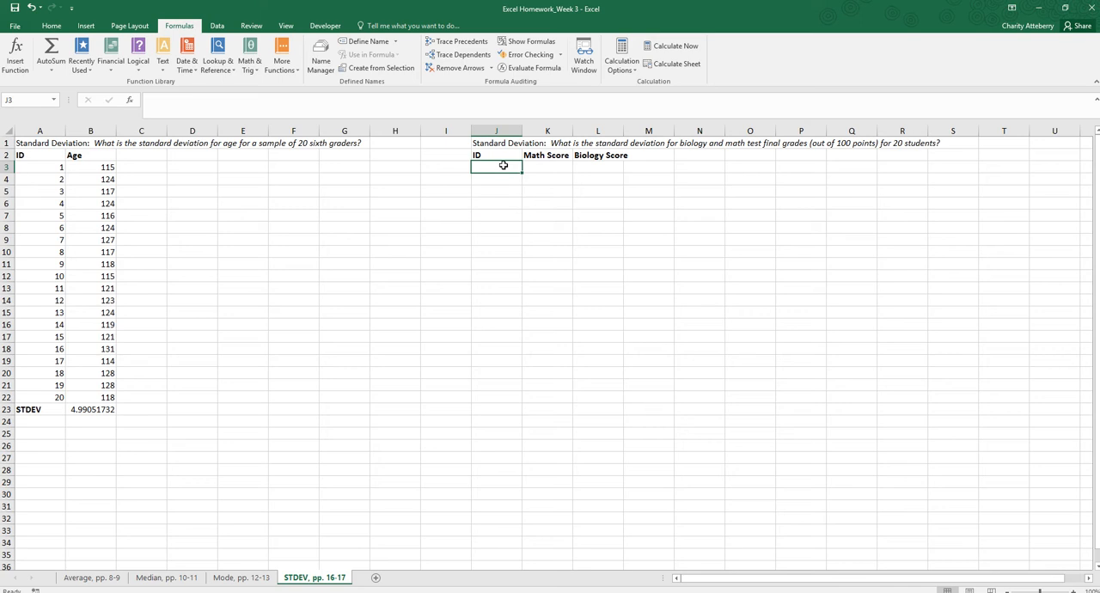
{"action": "type", "text": "1"}
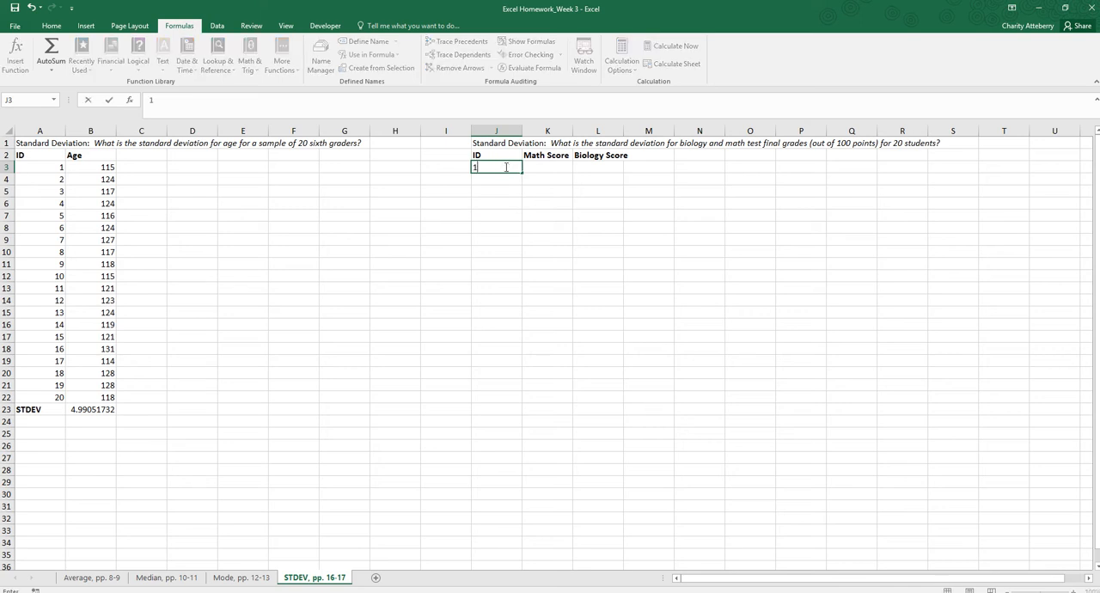
{"action": "key", "text": "Return"}
{"action": "key", "text": "Return"}
{"action": "left_click", "coordinate": [500, 176]}
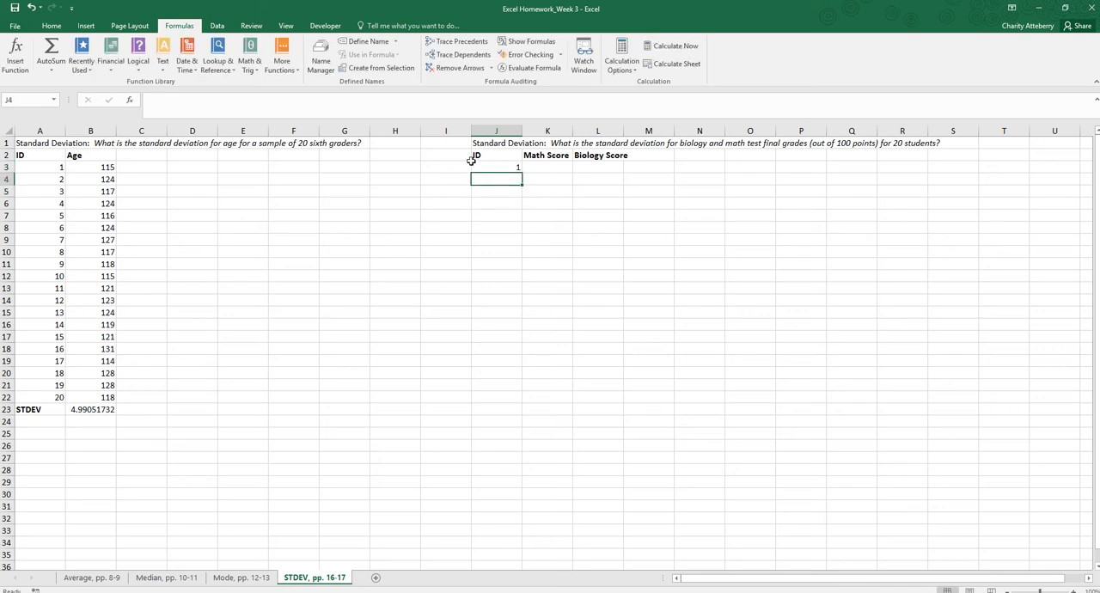
Fill a linear series down the column from J3 with a stop value of 20.
{"action": "left_click", "coordinate": [51, 26]}
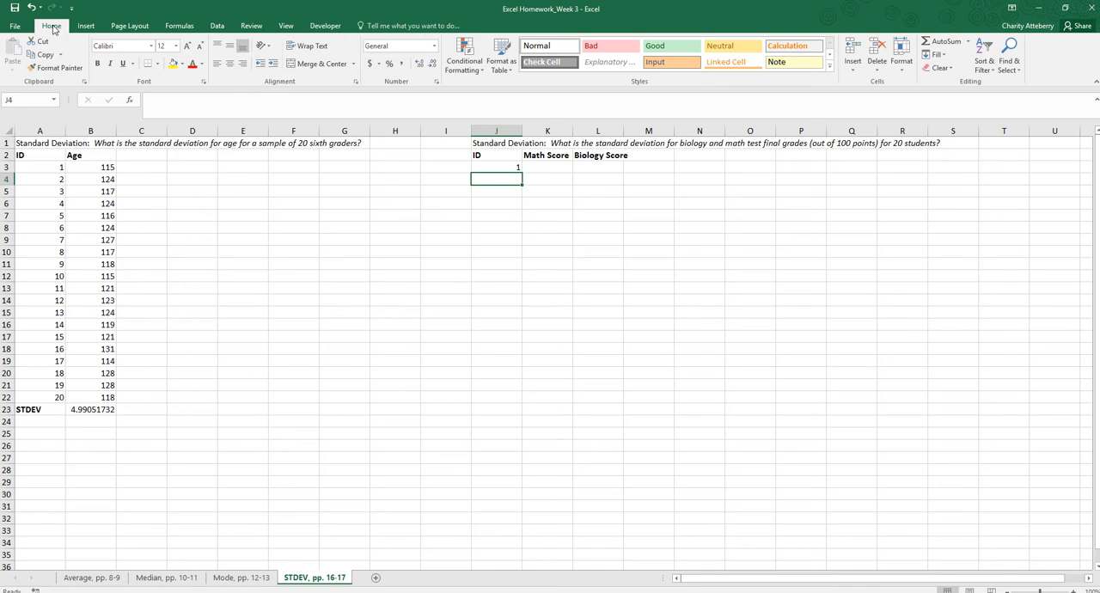
{"action": "left_click", "coordinate": [496, 167]}
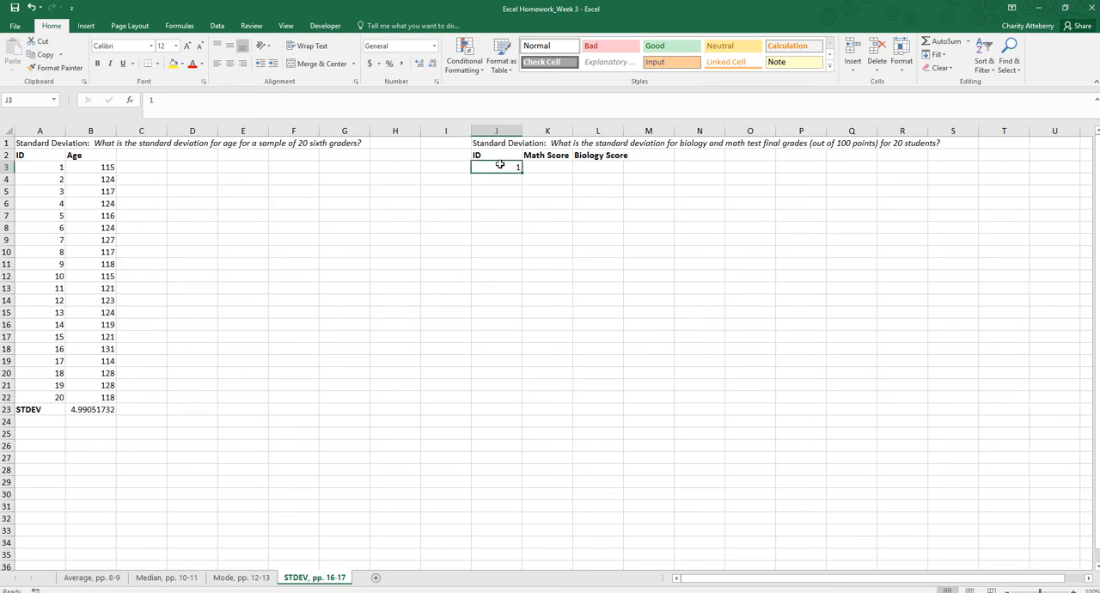
{"action": "left_click", "coordinate": [942, 55]}
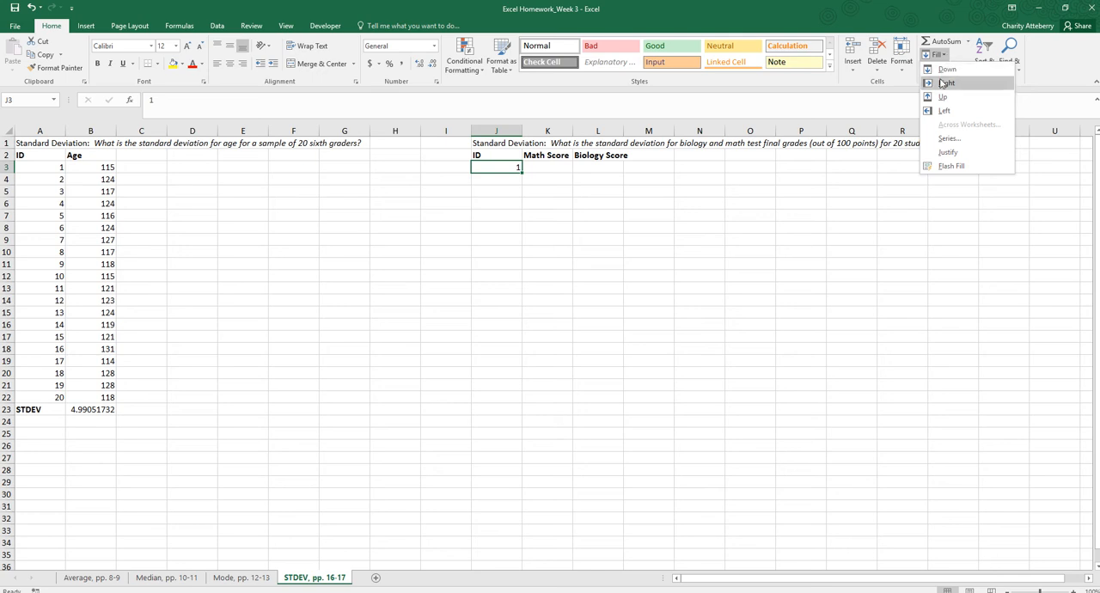
{"action": "left_click", "coordinate": [938, 140]}
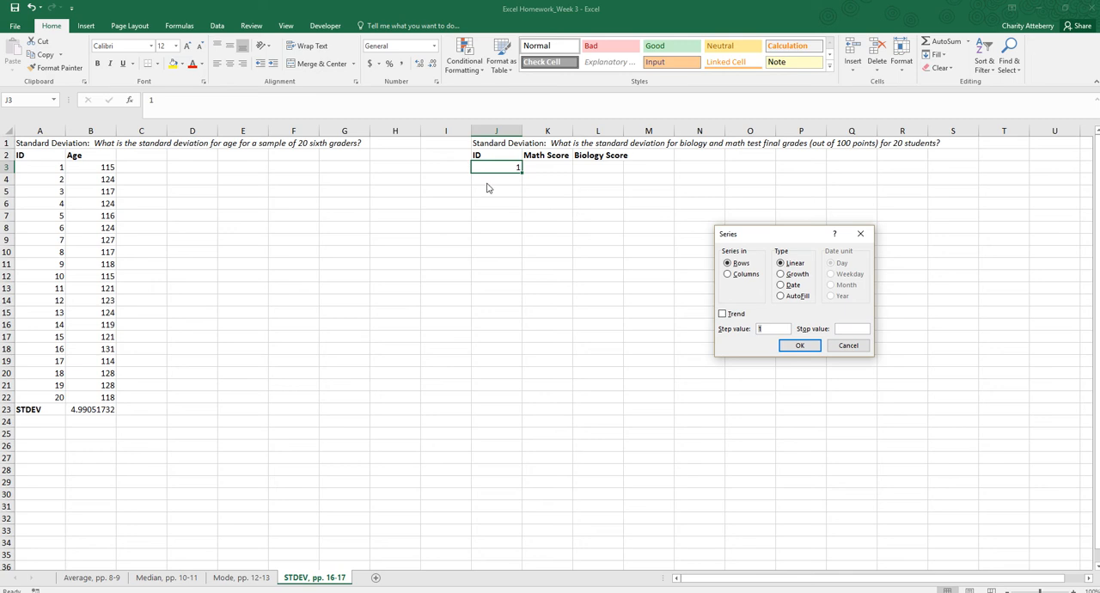
{"action": "left_click", "coordinate": [728, 275]}
{"action": "left_click", "coordinate": [840, 328]}
{"action": "type", "text": "20"}
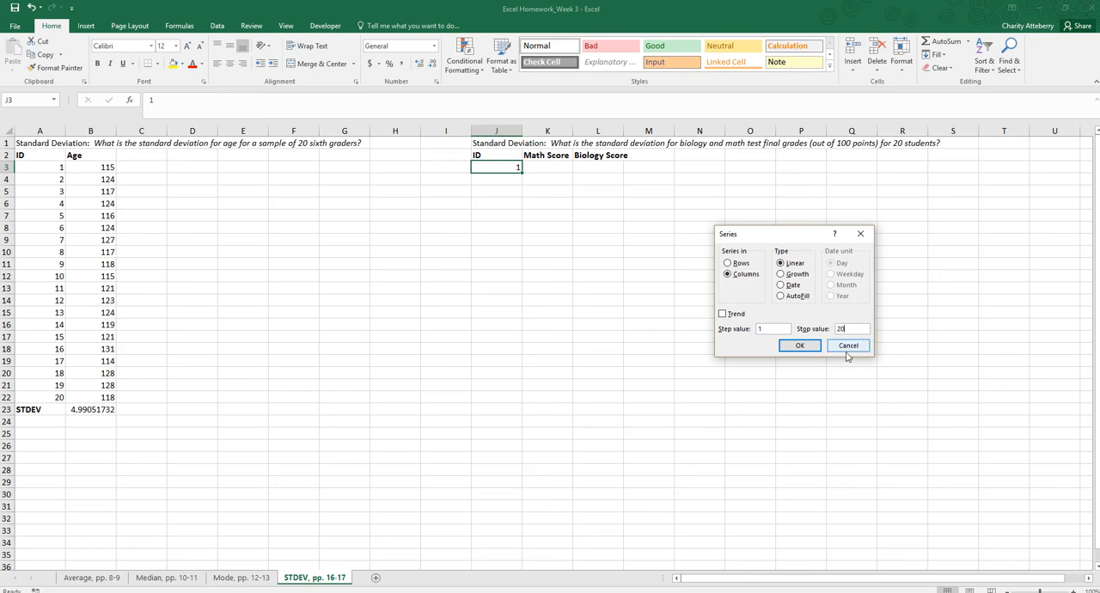
{"action": "left_click", "coordinate": [799, 345]}
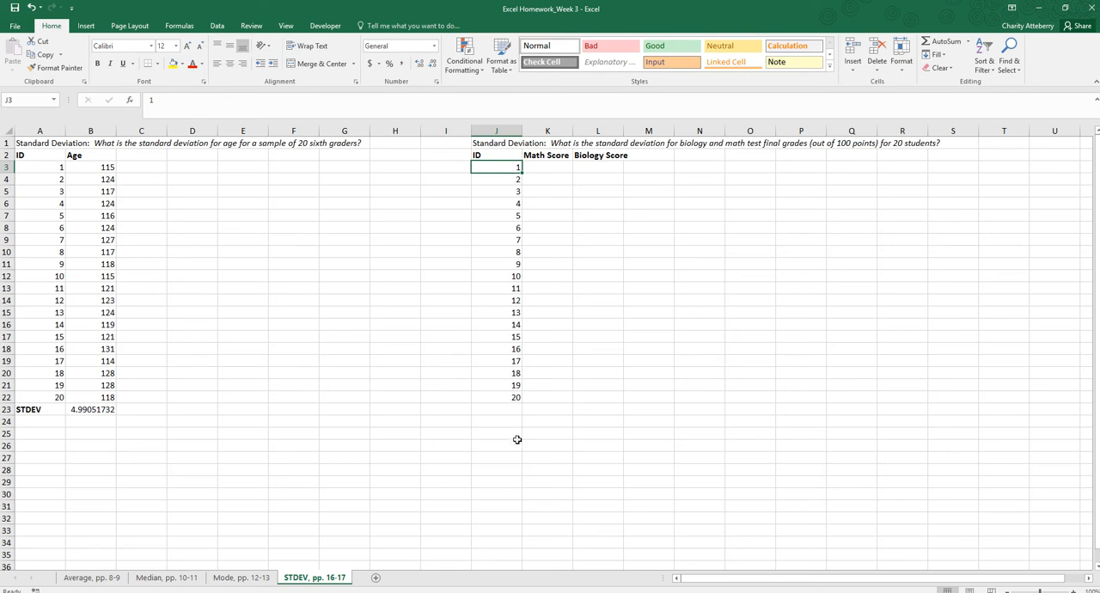
Label cell J23 below the test-score IDs as STDEV.
{"action": "left_click", "coordinate": [503, 409]}
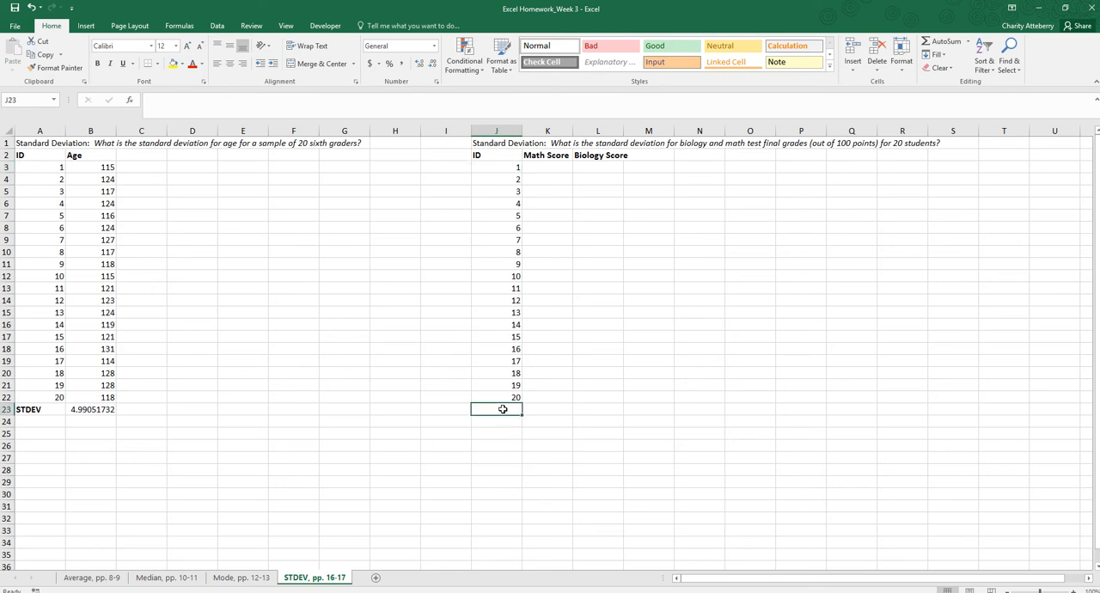
{"action": "type", "text": "STDEV"}
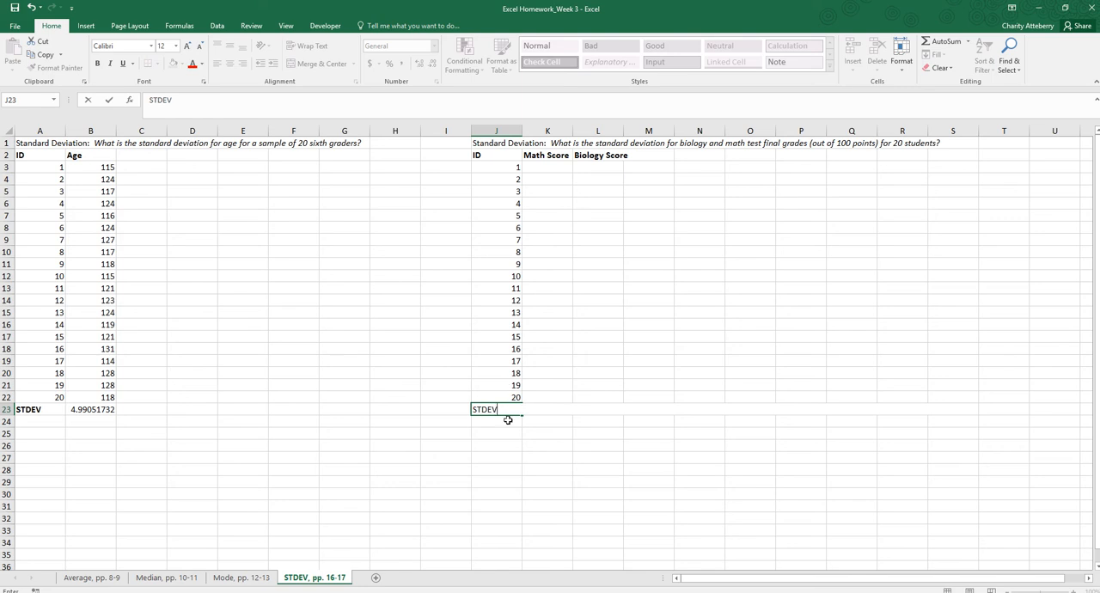
{"action": "left_click", "coordinate": [510, 420]}
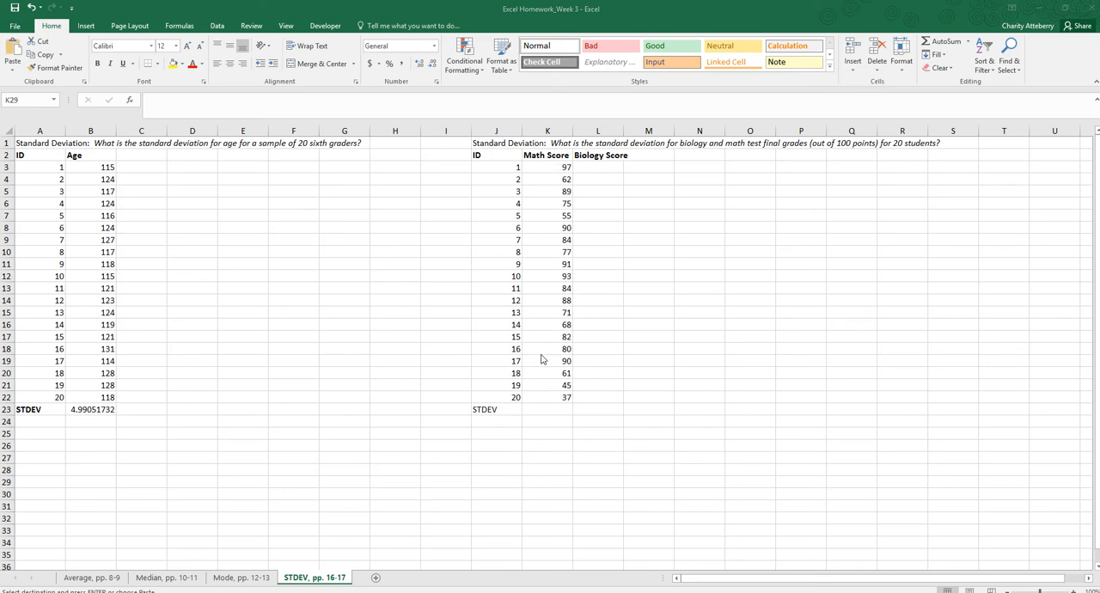
Calculate the standard deviation of the math scores in K3:K22 with the STDEV function in cell K23.
{"action": "left_click", "coordinate": [551, 410]}
{"action": "left_click", "coordinate": [552, 410]}
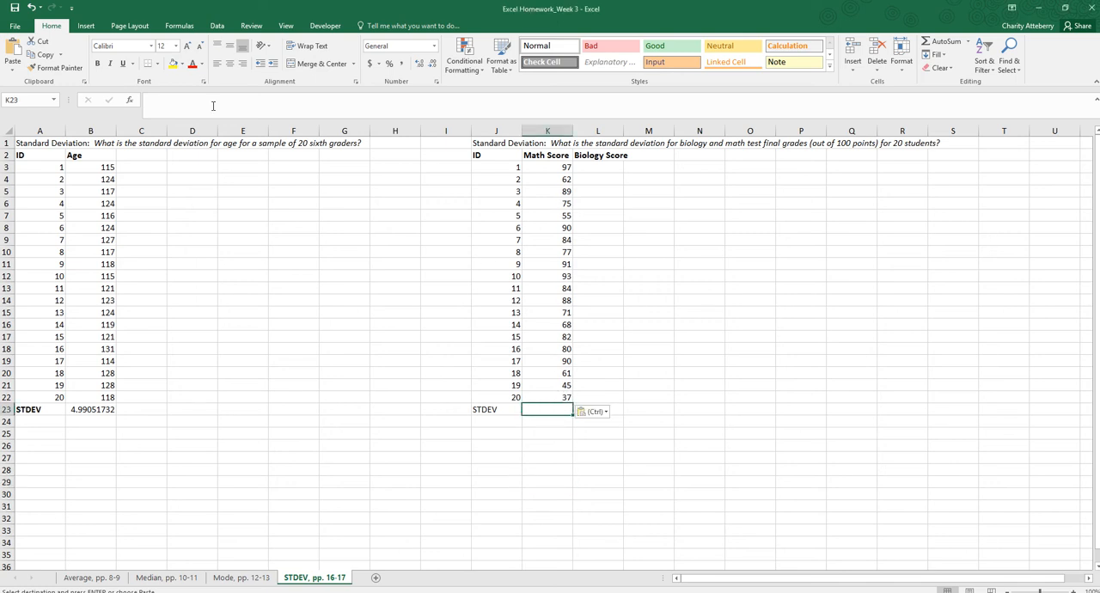
{"action": "left_click", "coordinate": [179, 25]}
{"action": "left_click", "coordinate": [15, 55]}
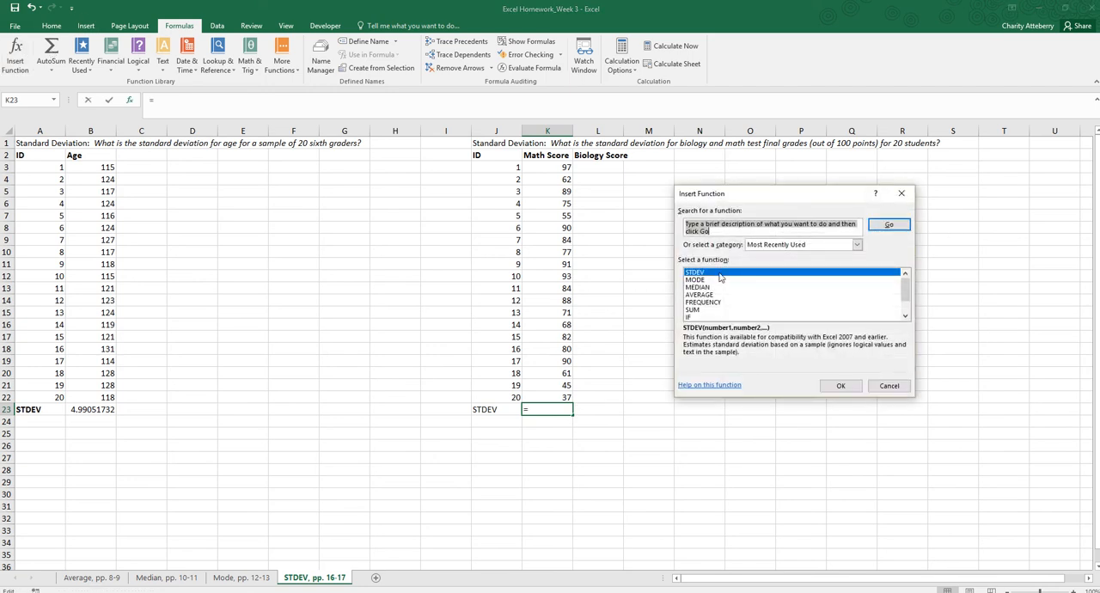
{"action": "left_click", "coordinate": [720, 274]}
{"action": "left_click", "coordinate": [838, 385]}
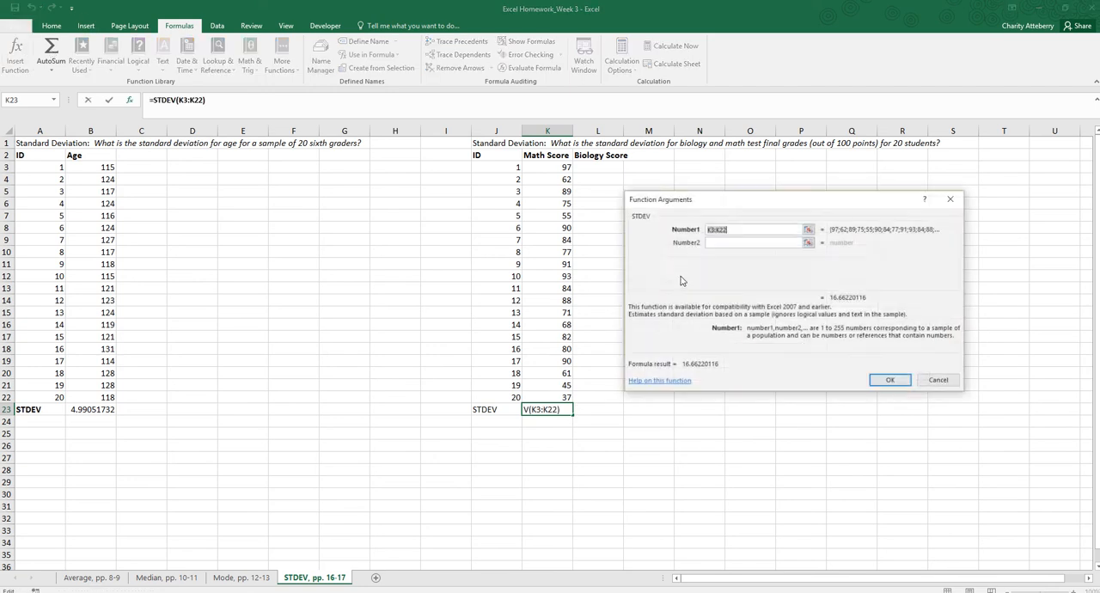
{"action": "left_click_drag", "start_coordinate": [552, 167], "coordinate": [558, 398]}
{"action": "left_click", "coordinate": [893, 381]}
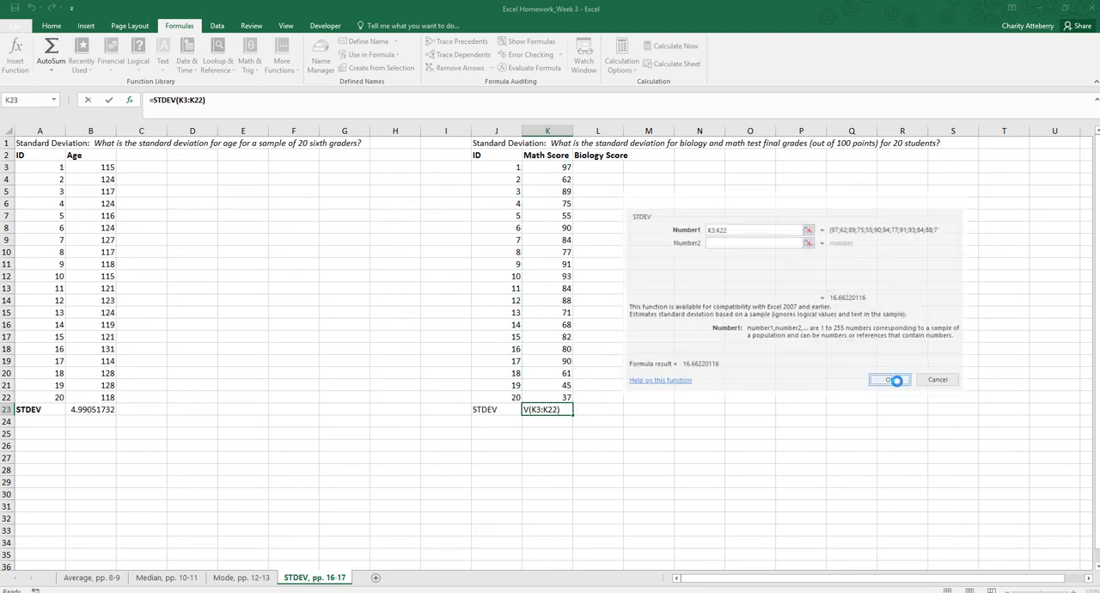
{"action": "left_click", "coordinate": [547, 420]}
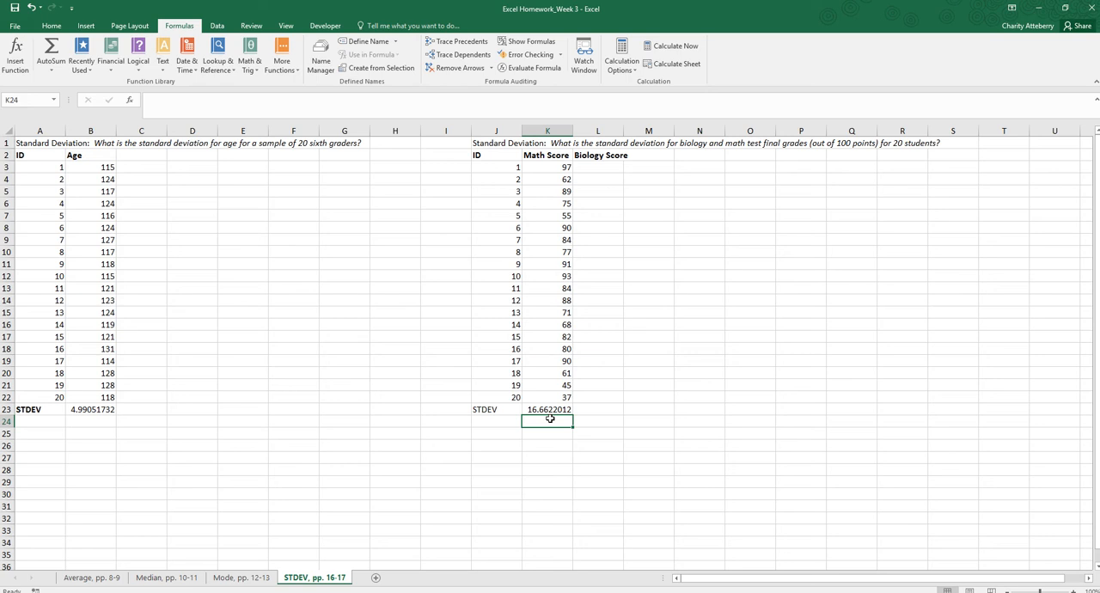
Add the row labels Average, Median and Mode in cells J24 to J26.
{"action": "left_click", "coordinate": [505, 420]}
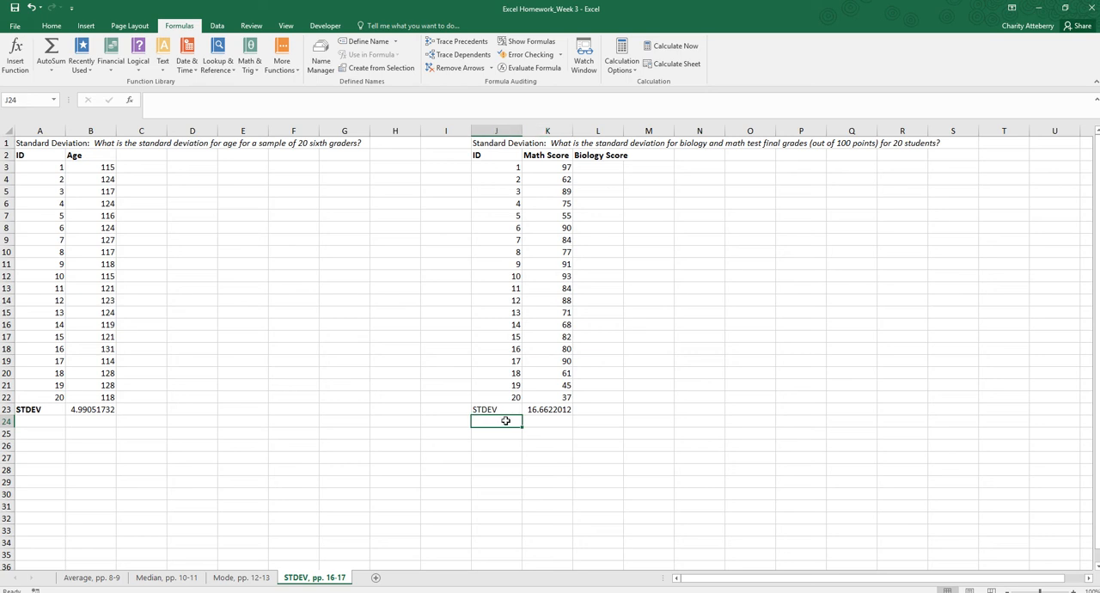
{"action": "type", "text": "Aver"}
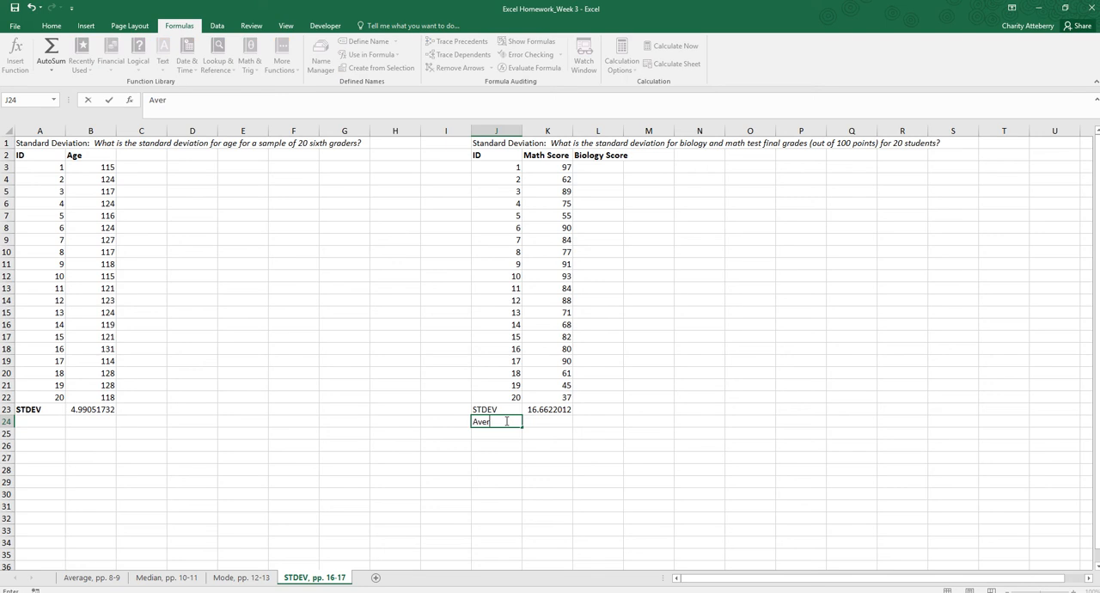
{"action": "type", "text": "age"}
{"action": "key", "text": "Return"}
{"action": "type", "text": "Median"}
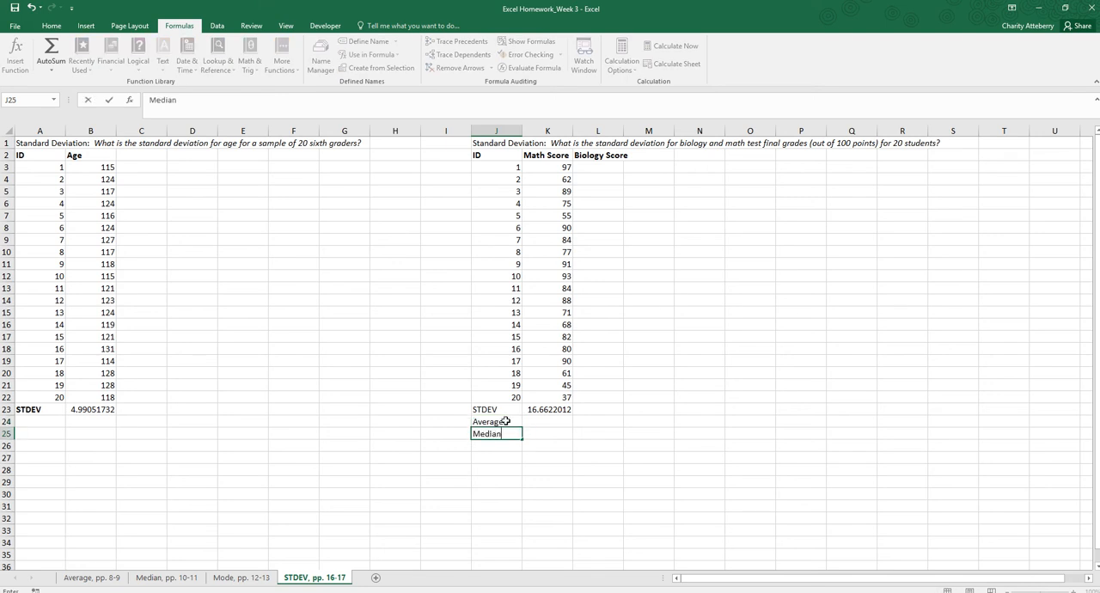
{"action": "key", "text": "Return"}
{"action": "type", "text": "Mode"}
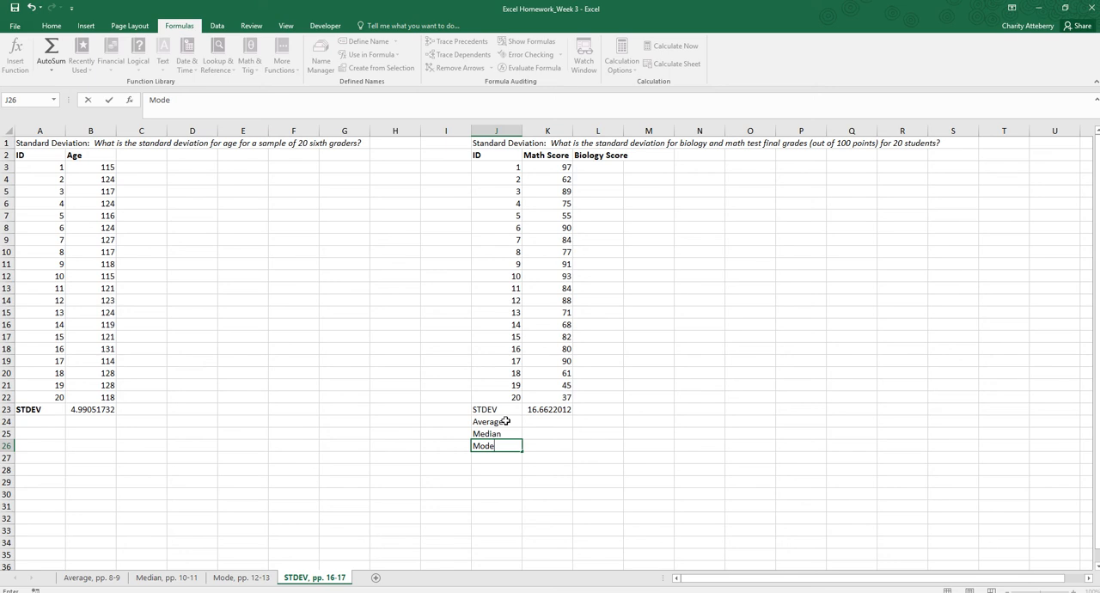
{"action": "left_click", "coordinate": [524, 477]}
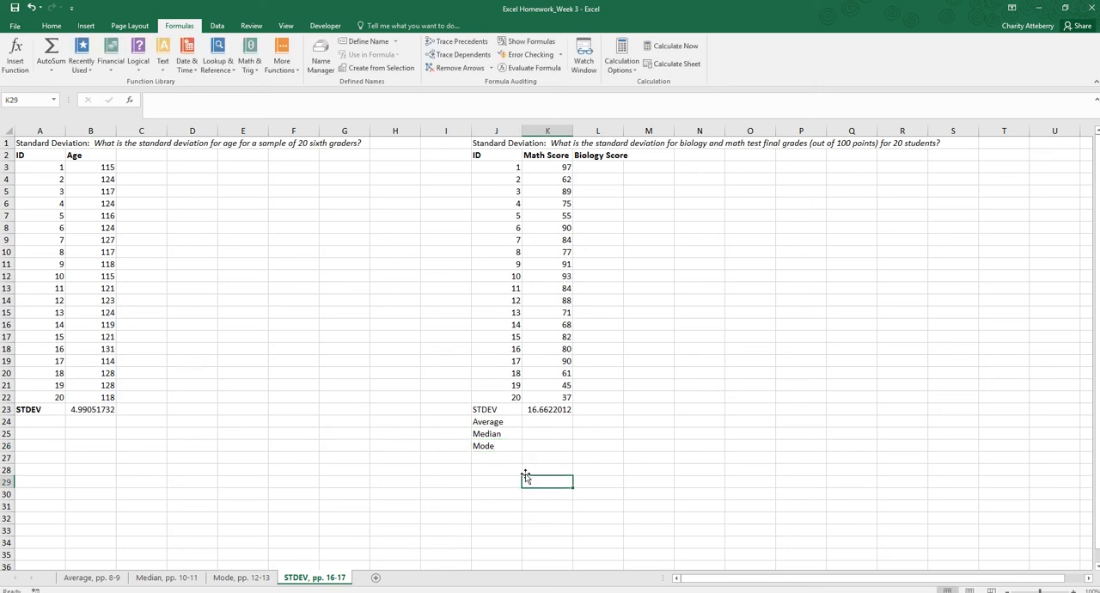
Calculate the average of the math scores in K3:K22 with the AVERAGE function in cell K24.
{"action": "left_click", "coordinate": [546, 421]}
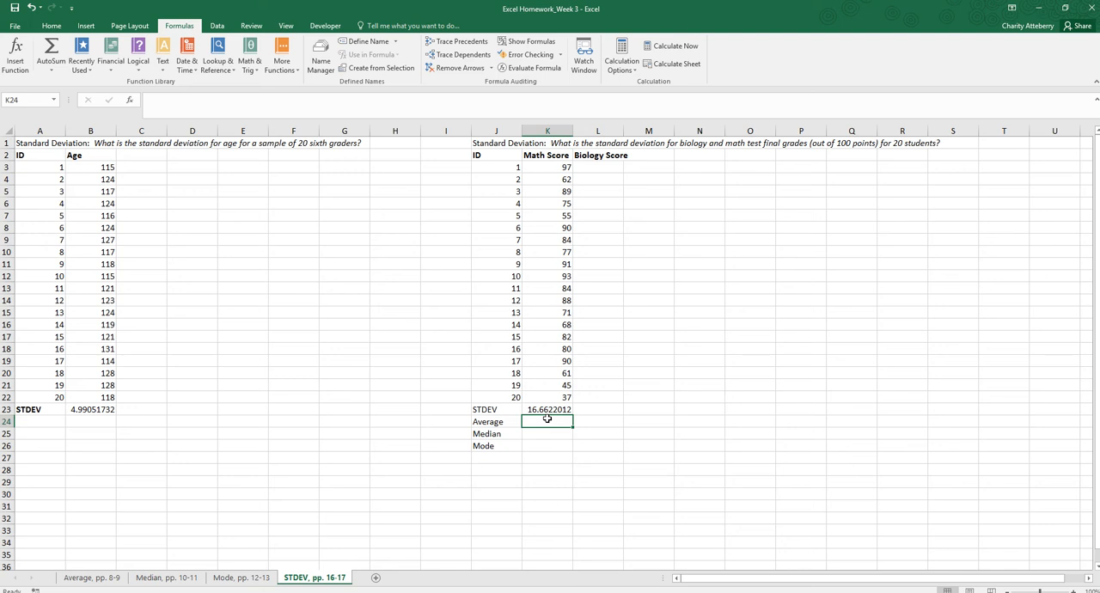
{"action": "left_click", "coordinate": [16, 53]}
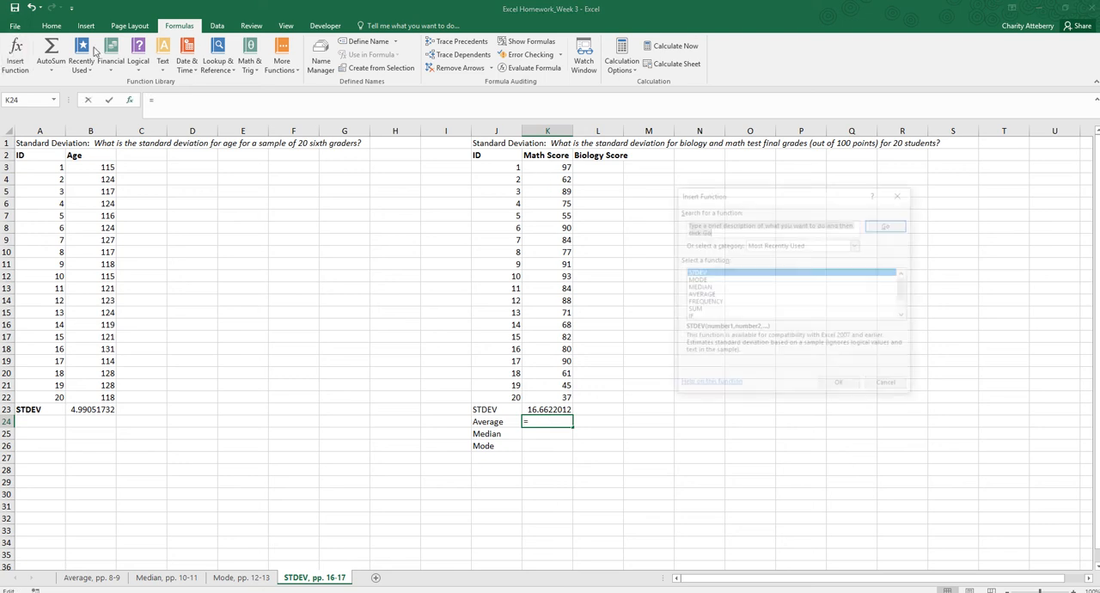
{"action": "left_click", "coordinate": [696, 294]}
{"action": "left_click", "coordinate": [838, 385]}
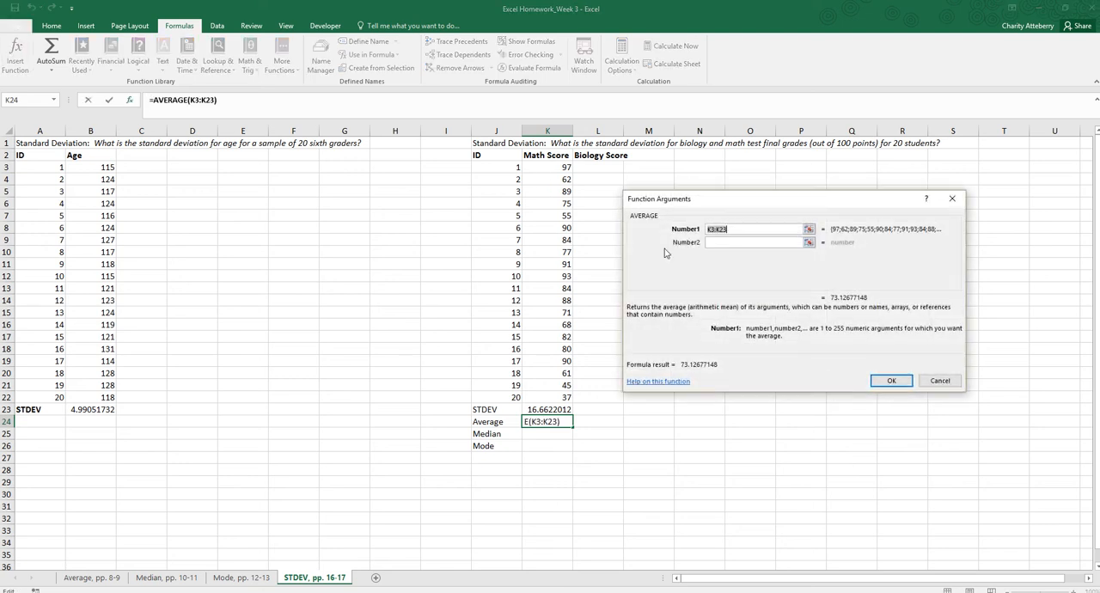
{"action": "left_click_drag", "start_coordinate": [560, 165], "coordinate": [556, 397]}
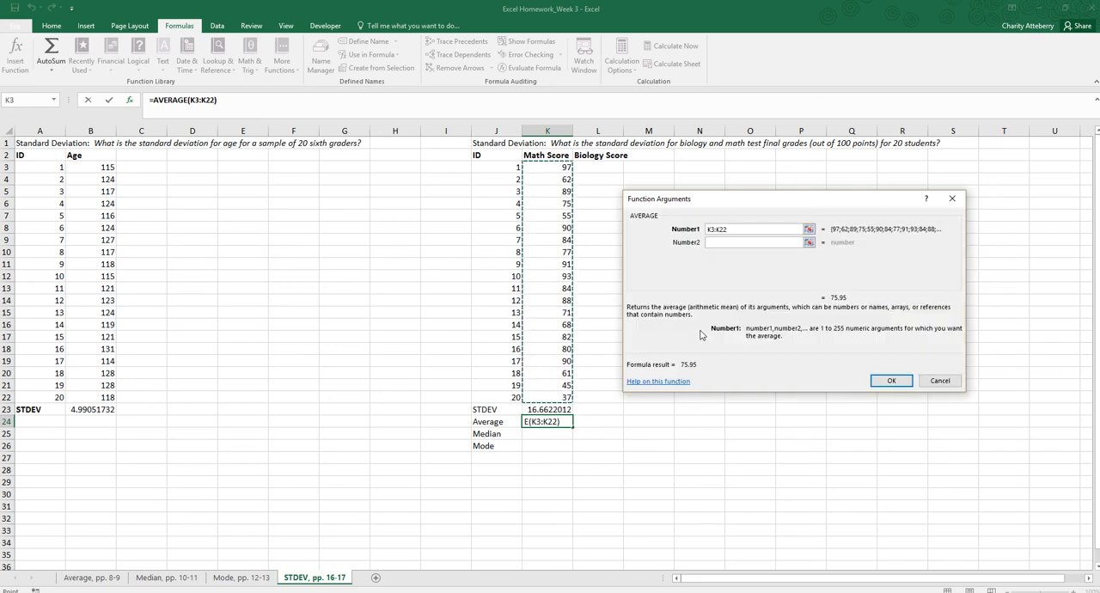
{"action": "left_click", "coordinate": [893, 380]}
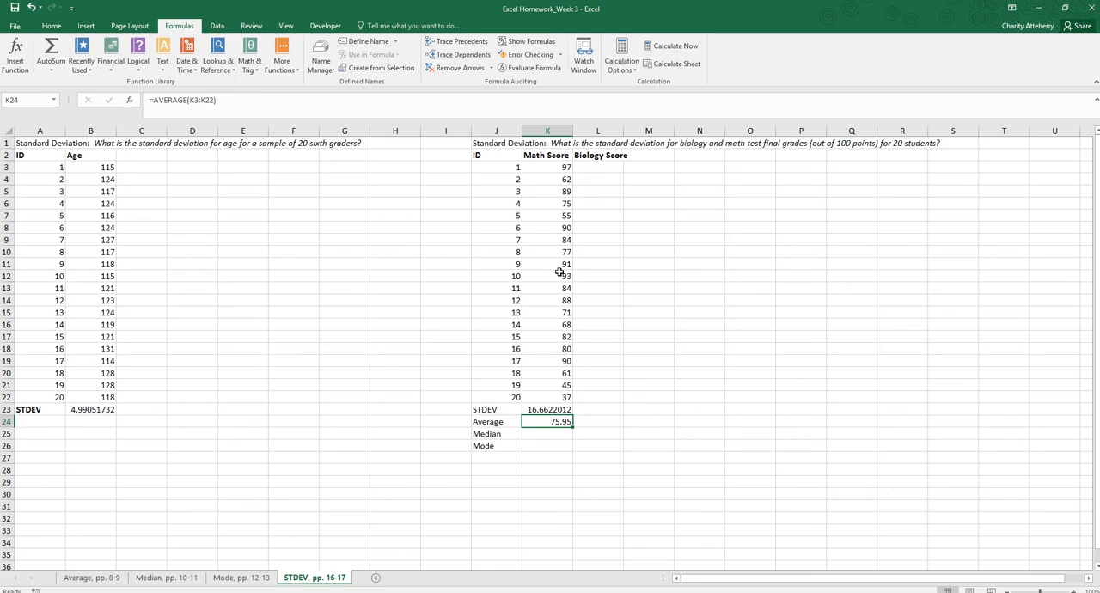
Calculate the median of the math scores in K3:K22 with the MEDIAN function in cell K25.
{"action": "left_click", "coordinate": [560, 435]}
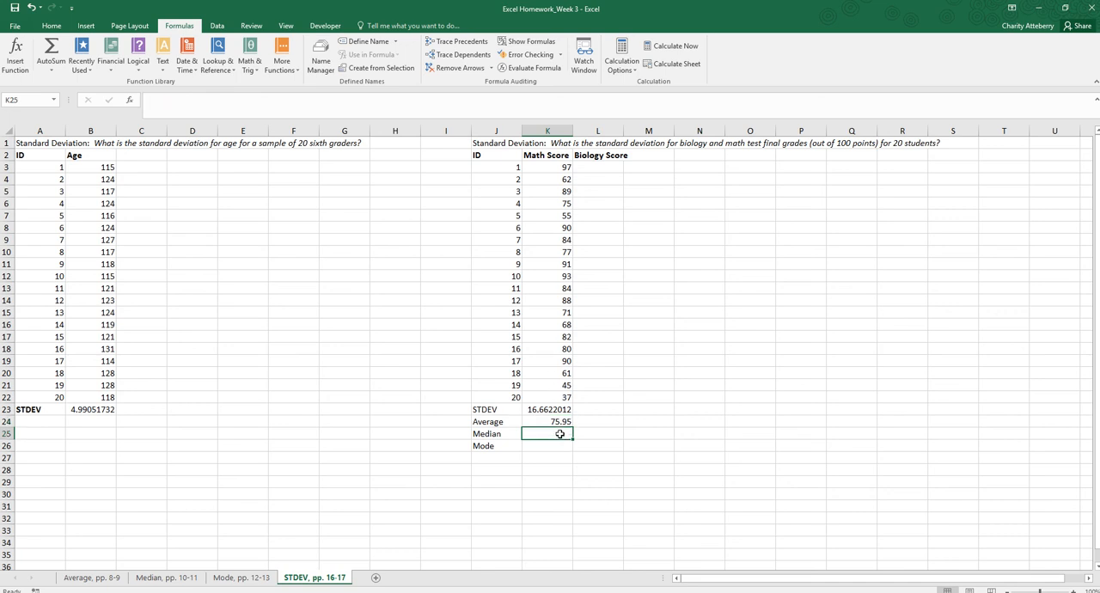
{"action": "left_click", "coordinate": [15, 53]}
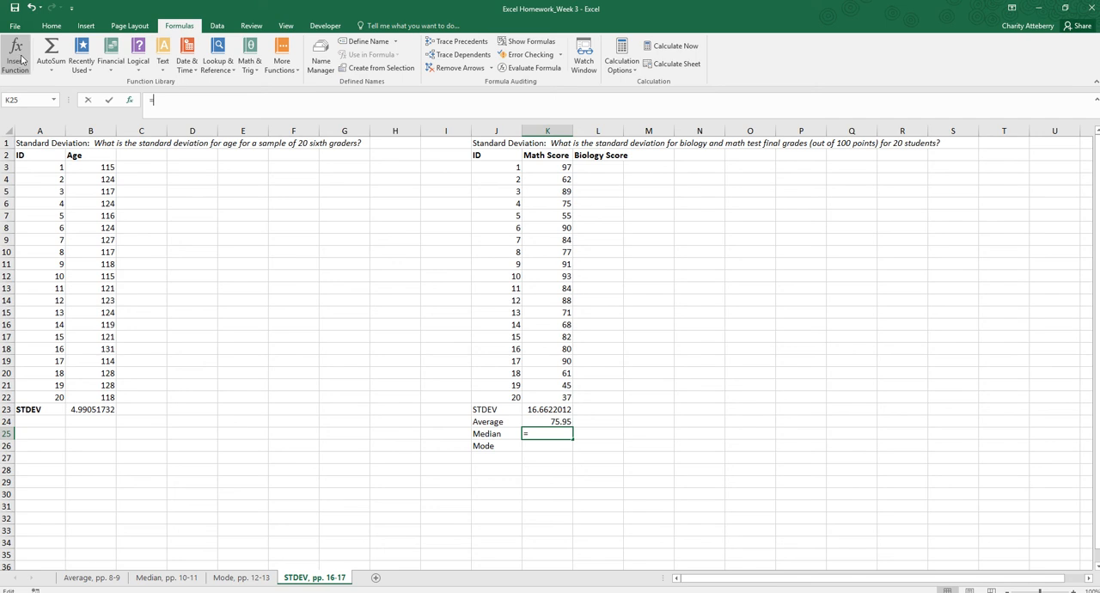
{"action": "left_click", "coordinate": [703, 294]}
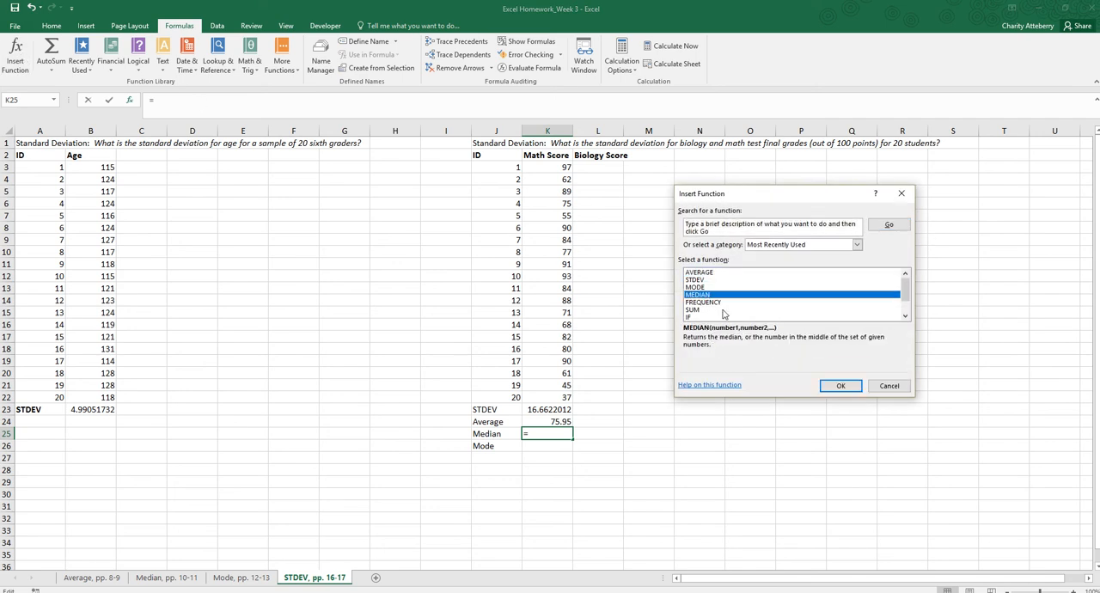
{"action": "left_click", "coordinate": [845, 389]}
{"action": "left_click", "coordinate": [546, 167]}
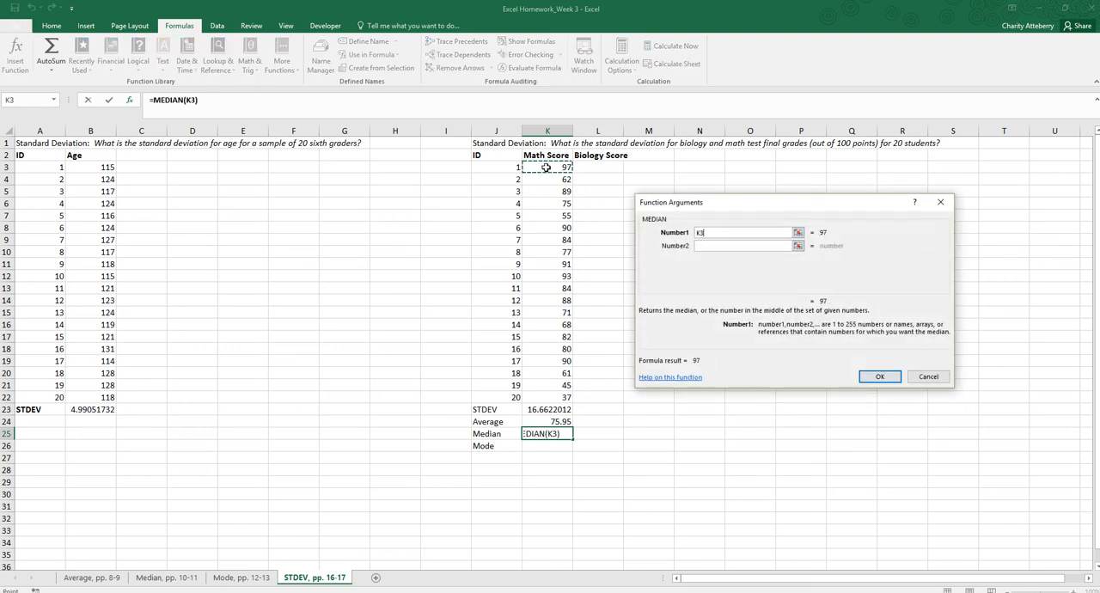
{"action": "left_click_drag", "start_coordinate": [545, 167], "coordinate": [554, 398]}
{"action": "left_click", "coordinate": [880, 373]}
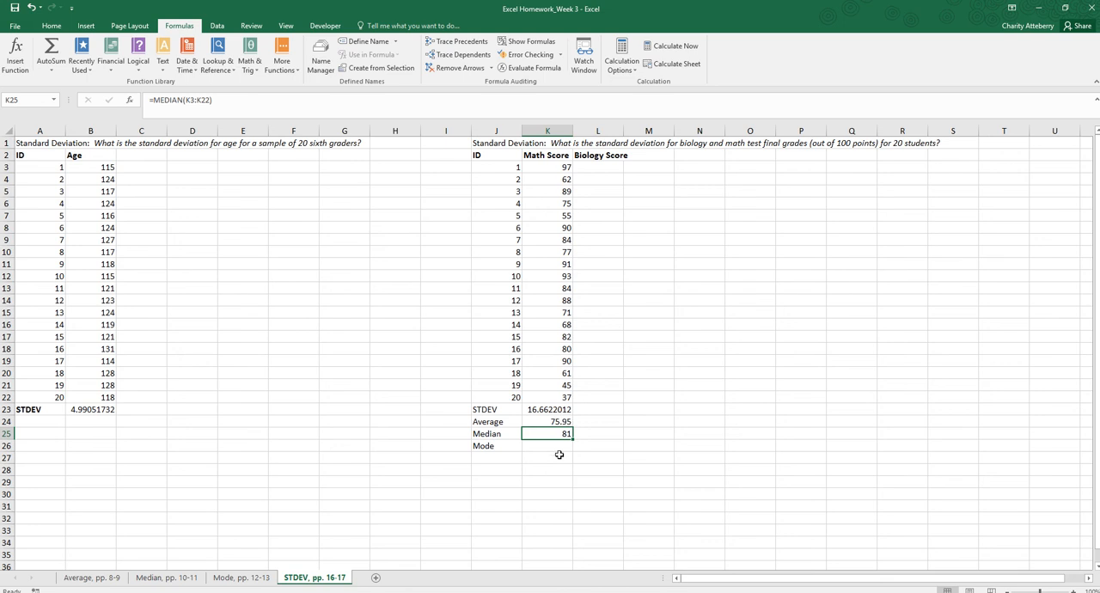
Calculate the mode of the math scores in K3:K22 with the MODE function in cell K26.
{"action": "left_click", "coordinate": [559, 446]}
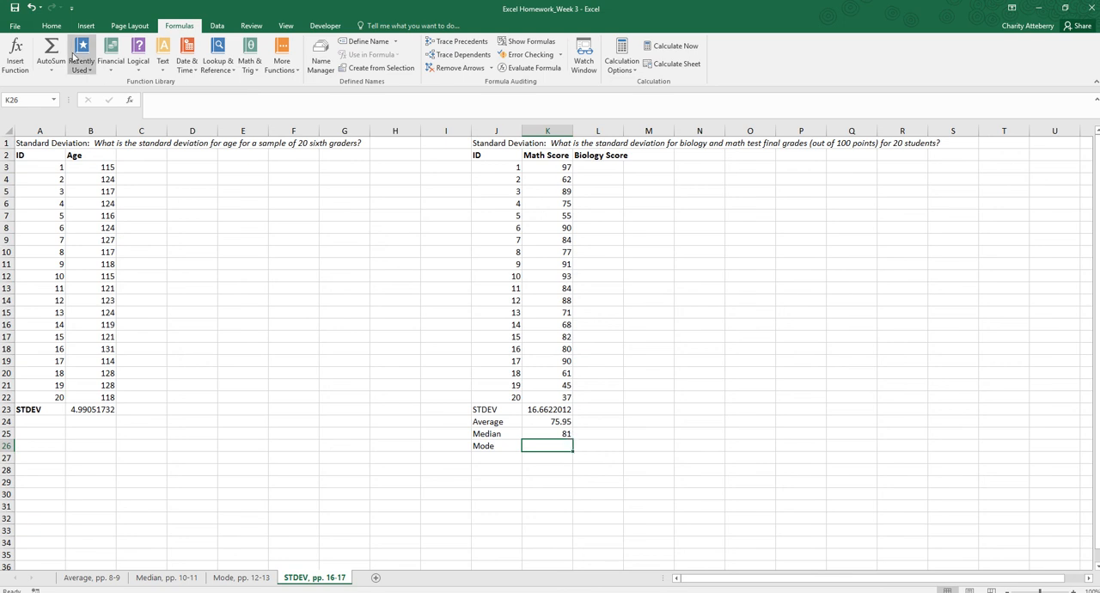
{"action": "left_click", "coordinate": [16, 52]}
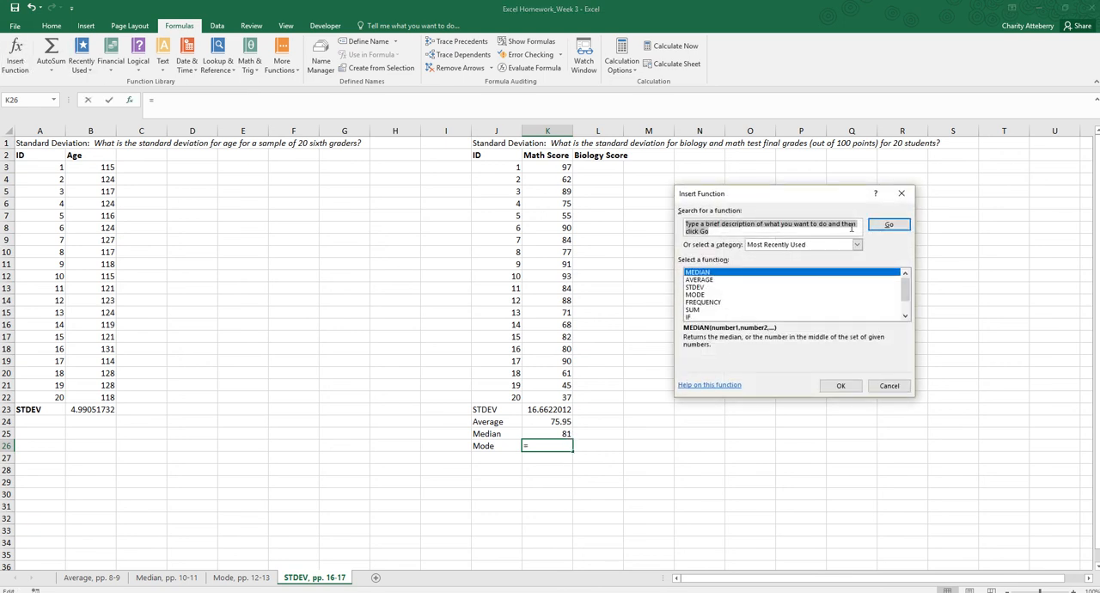
{"action": "left_click", "coordinate": [695, 295]}
{"action": "left_click", "coordinate": [840, 385]}
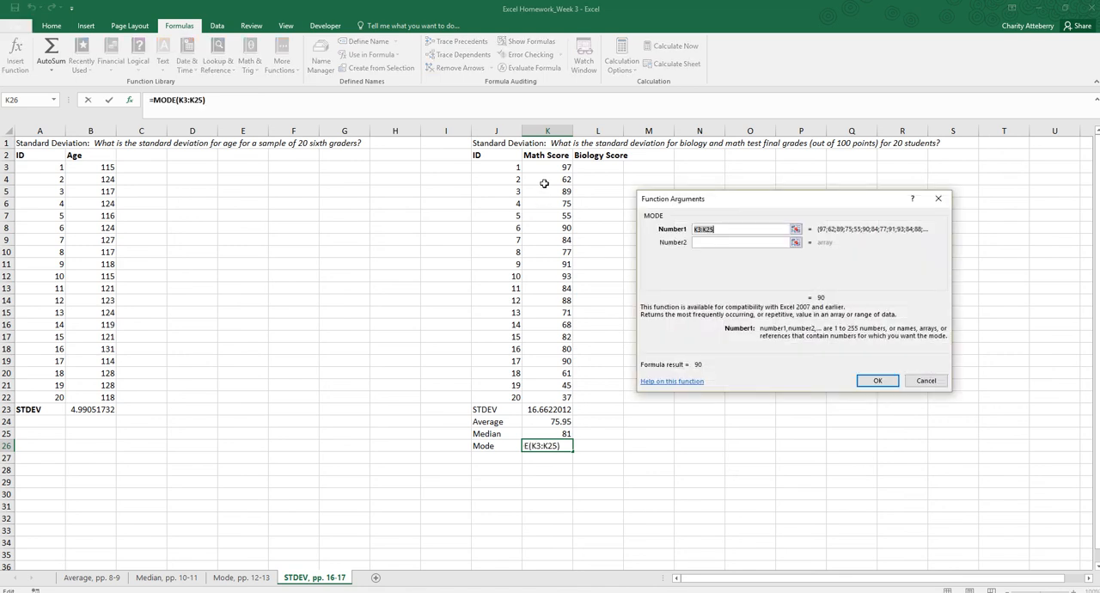
{"action": "left_click_drag", "start_coordinate": [546, 168], "coordinate": [544, 394]}
{"action": "left_click", "coordinate": [877, 384]}
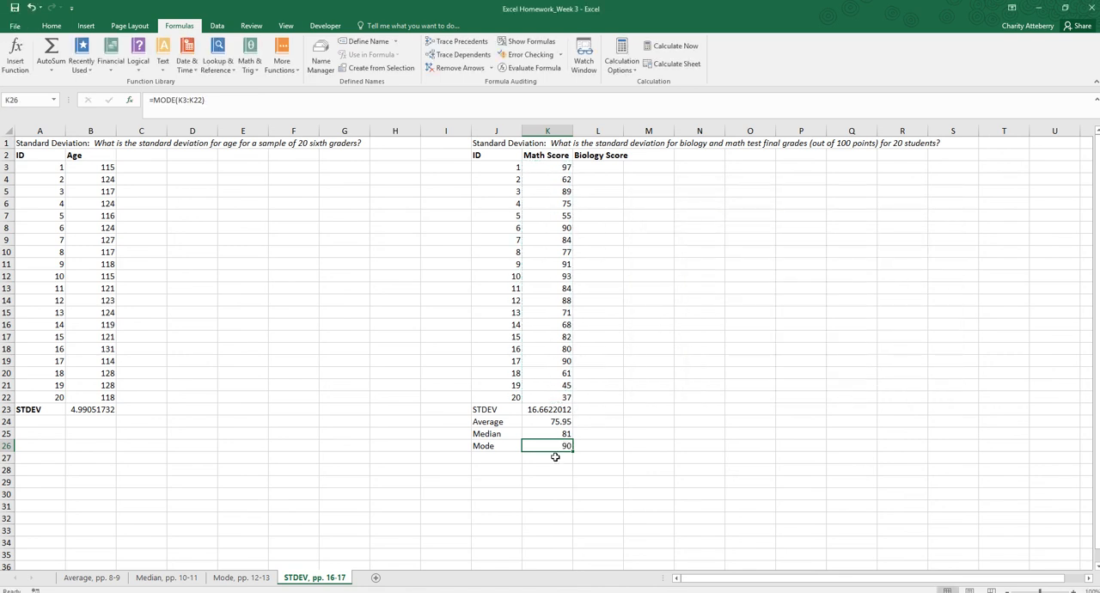
Check the mode result in K26 against the math scores in cells K19 and K8.
{"action": "left_click", "coordinate": [512, 491]}
{"action": "left_click", "coordinate": [555, 446]}
{"action": "left_click", "coordinate": [566, 362]}
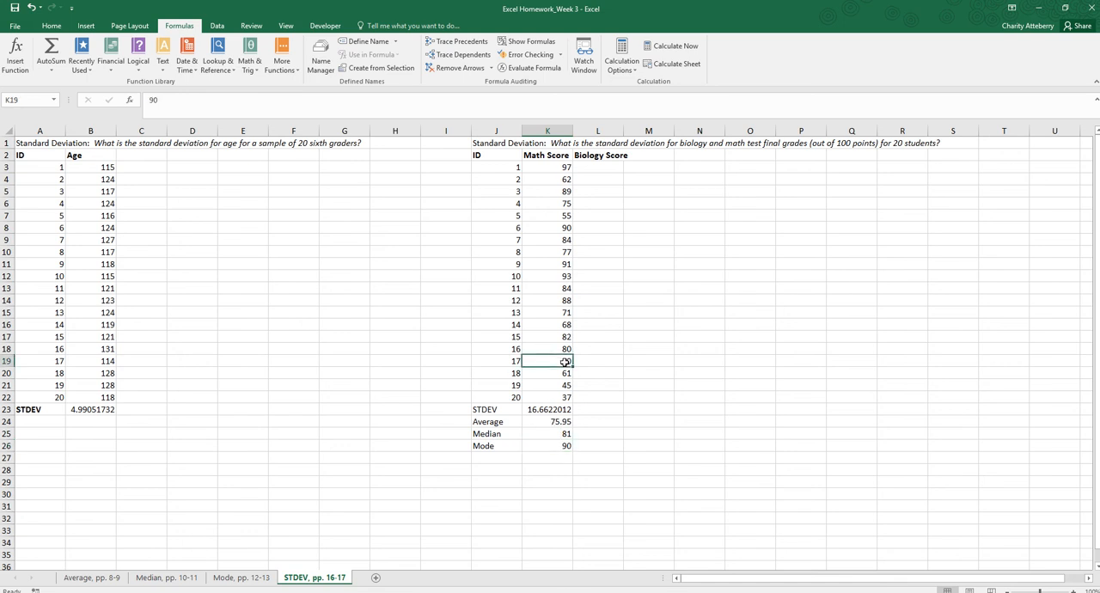
{"action": "left_click", "coordinate": [568, 230]}
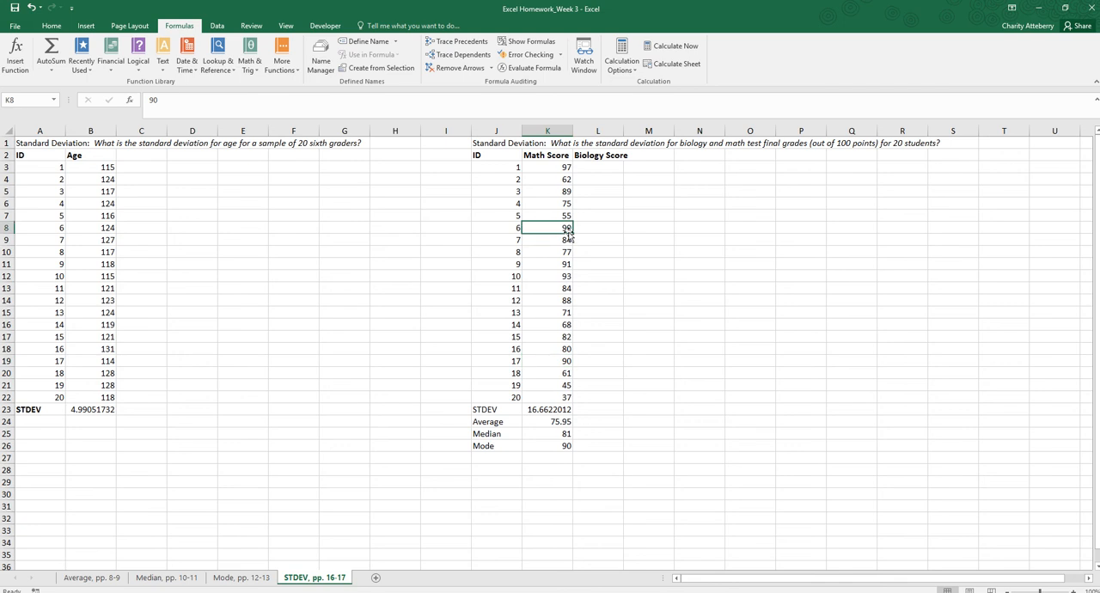
{"action": "left_click", "coordinate": [542, 493]}
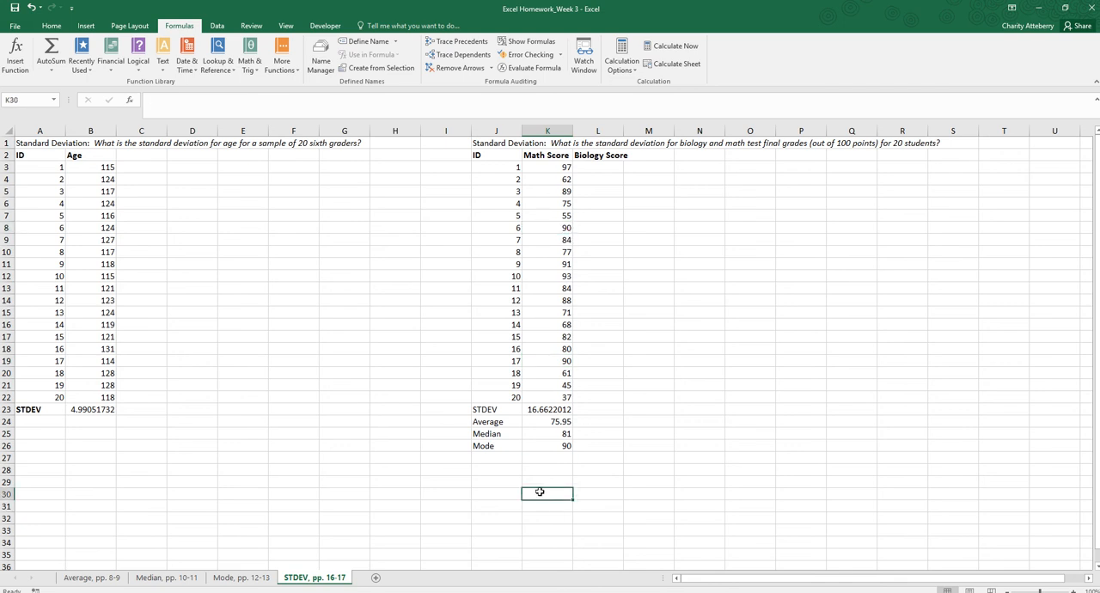
{"action": "left_click", "coordinate": [548, 445]}
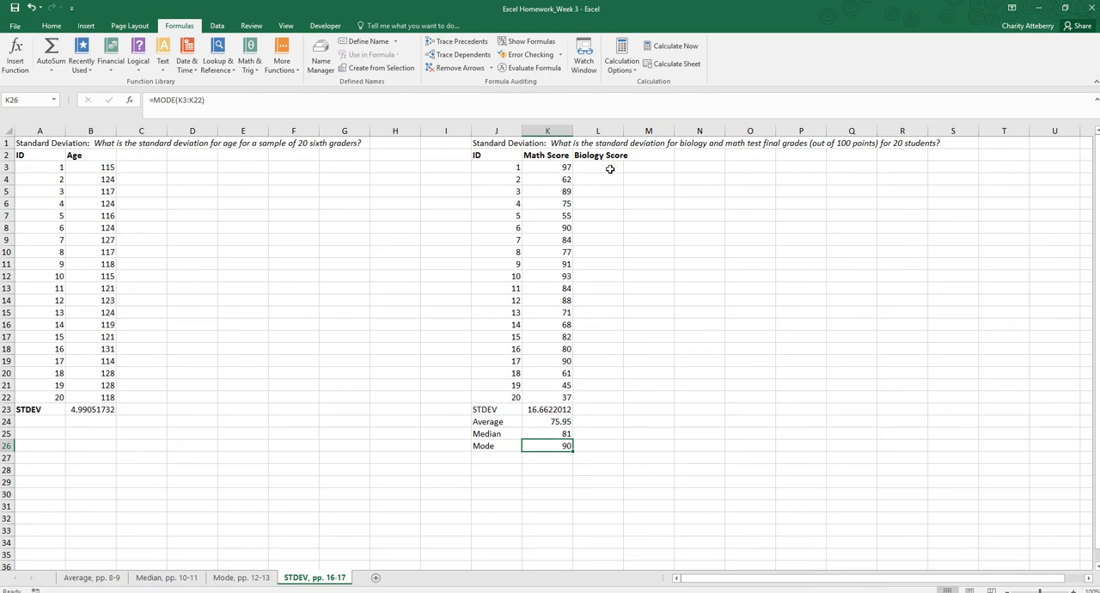
{"action": "left_click_drag", "start_coordinate": [609, 167], "coordinate": [604, 394]}
{"action": "left_click", "coordinate": [649, 382]}
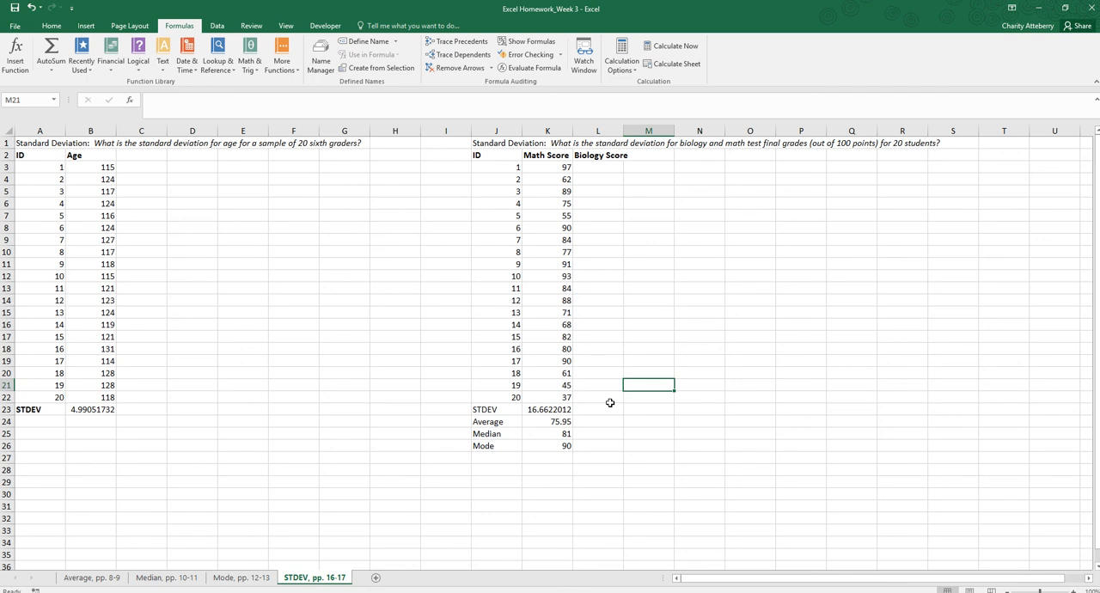
{"action": "left_click", "coordinate": [603, 395]}
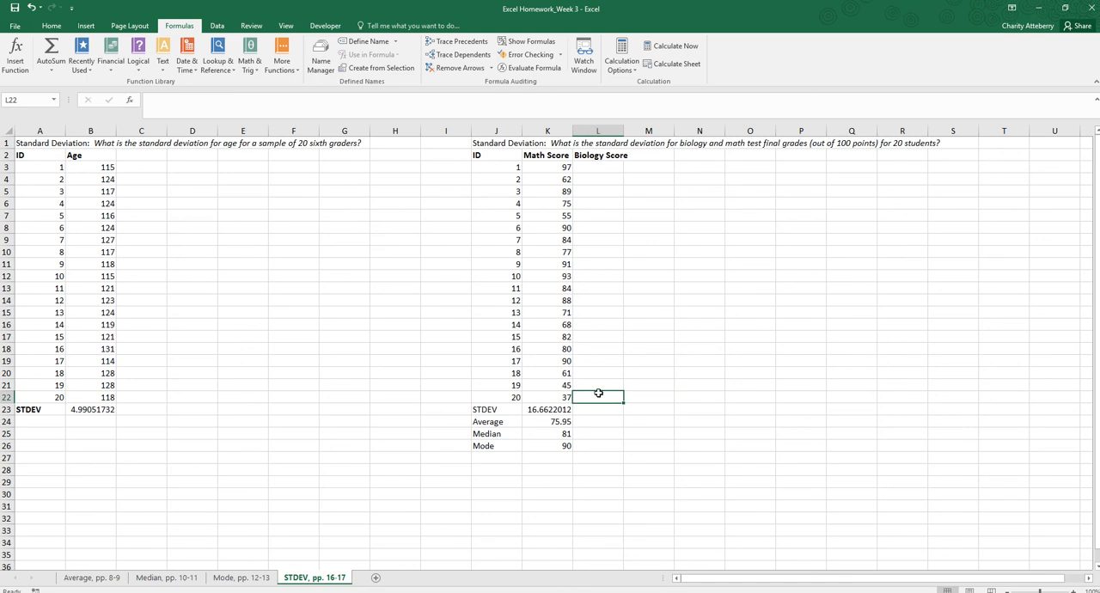